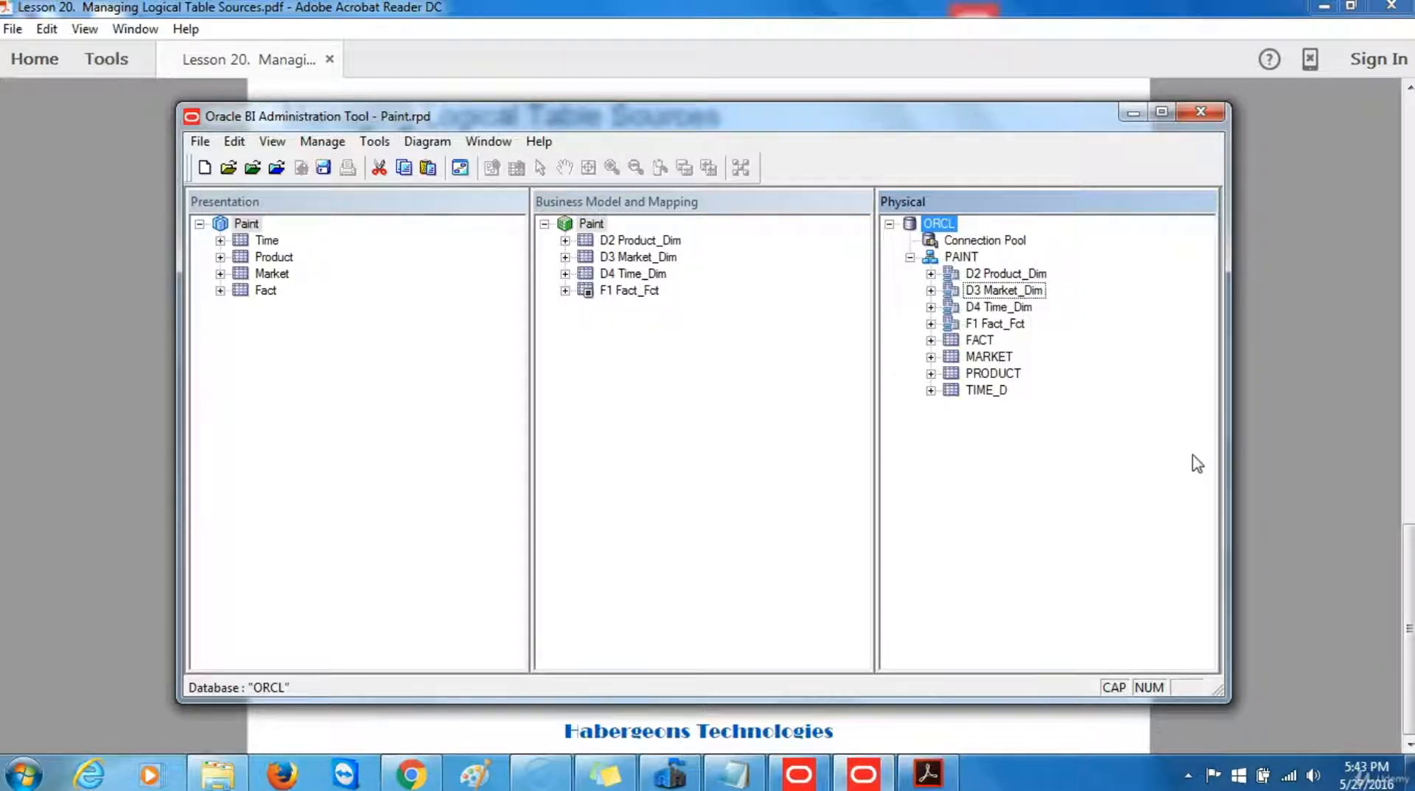
# Step: Check the weblogic user's logging level and application role membership in the Identity Manager
pyautogui.click(325, 150)
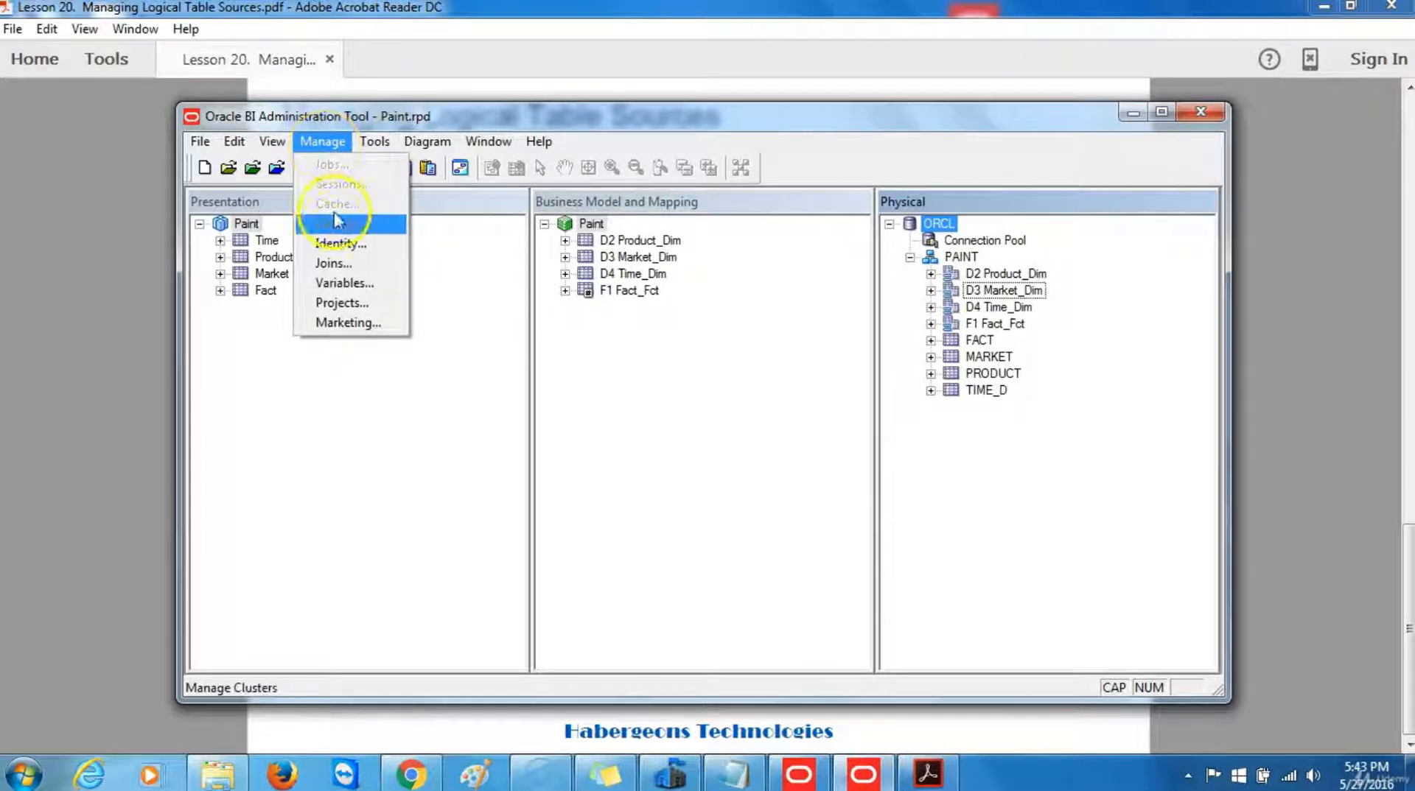
pyautogui.click(339, 246)
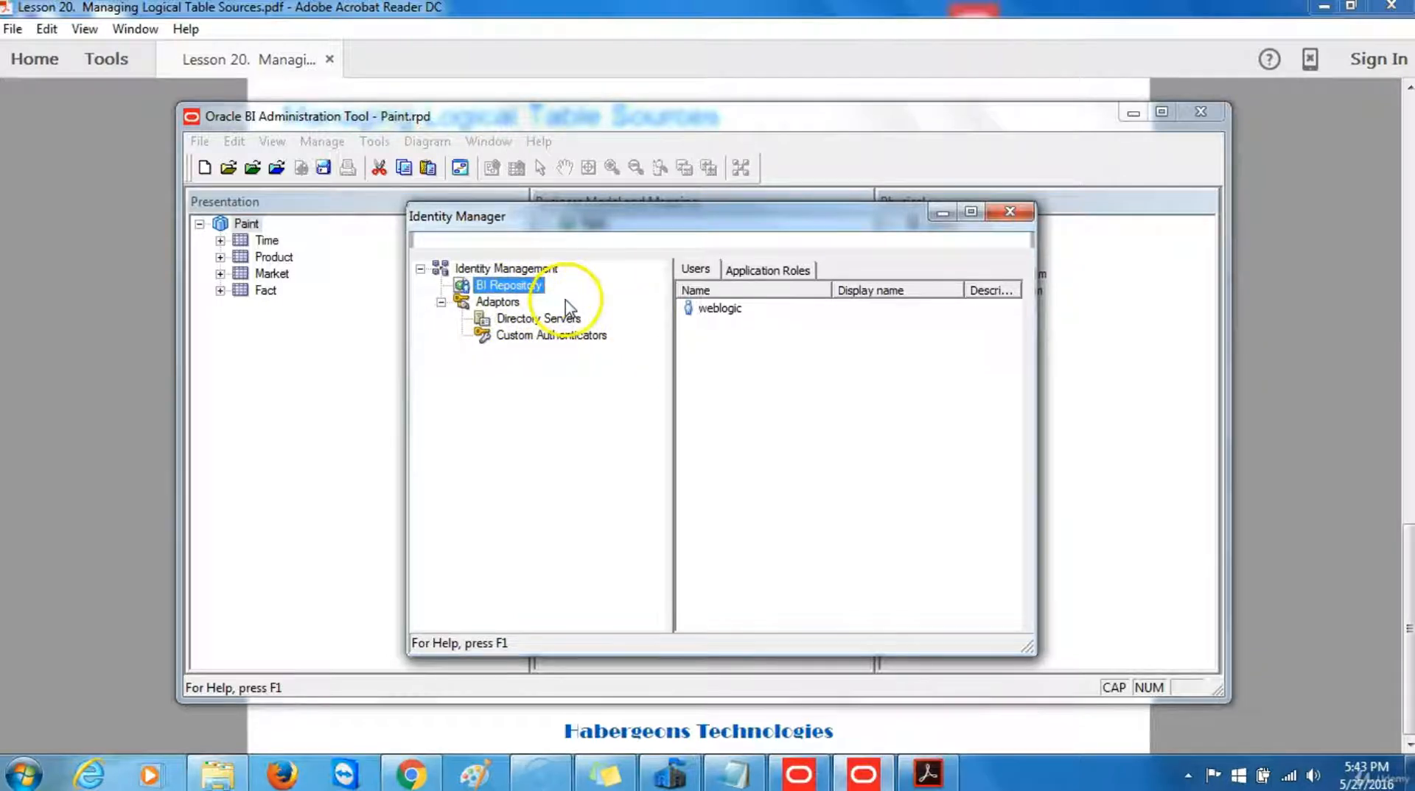
pyautogui.doubleClick(721, 314)
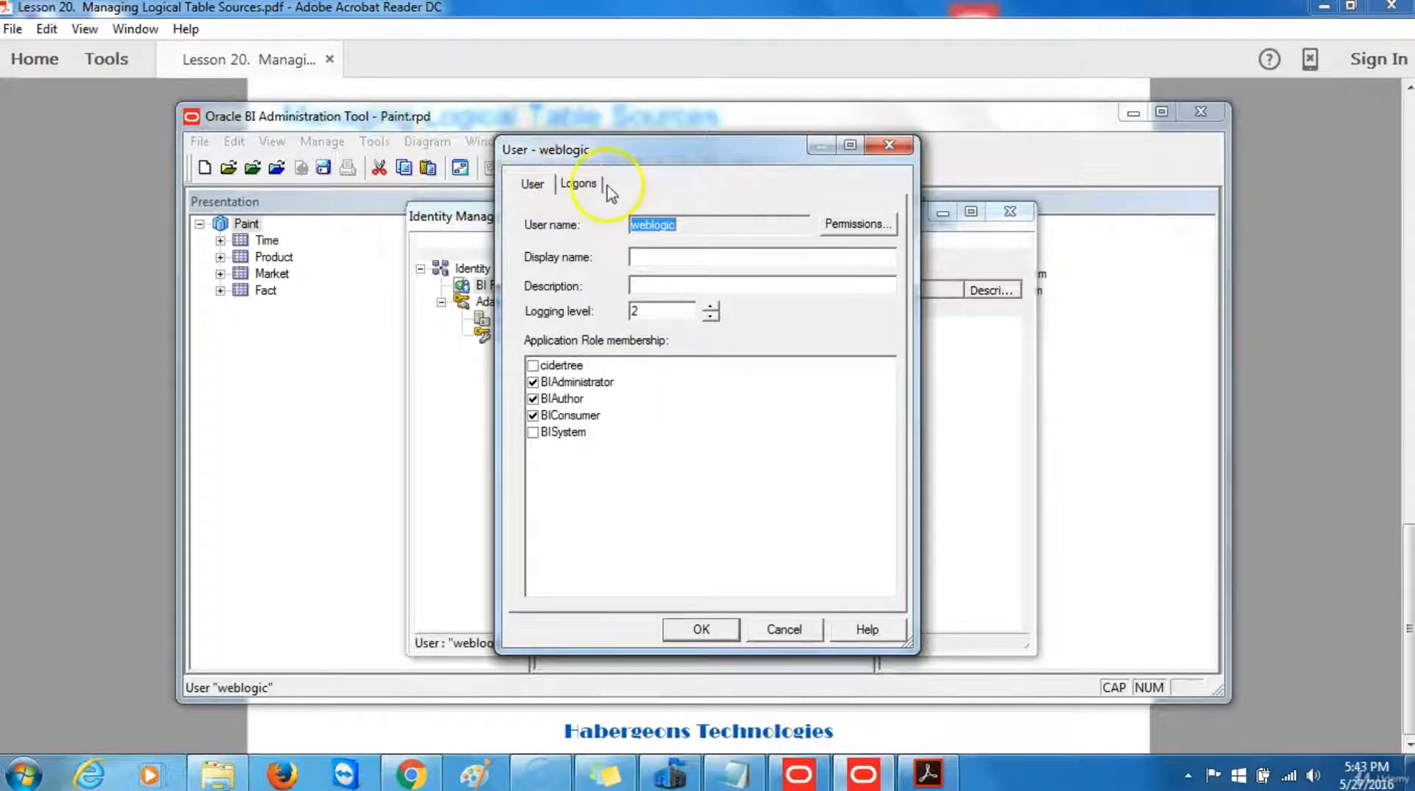
pyautogui.click(534, 188)
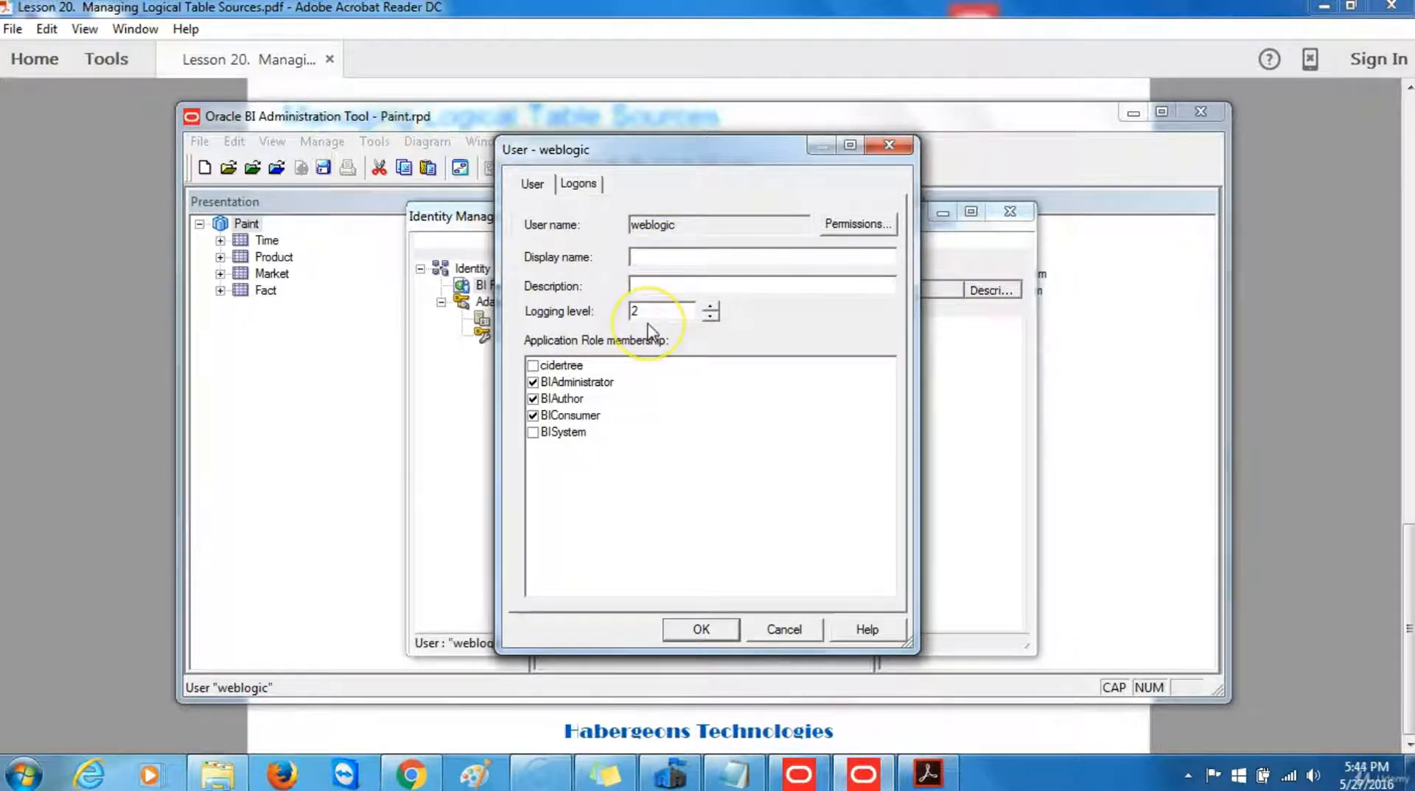
pyautogui.click(693, 631)
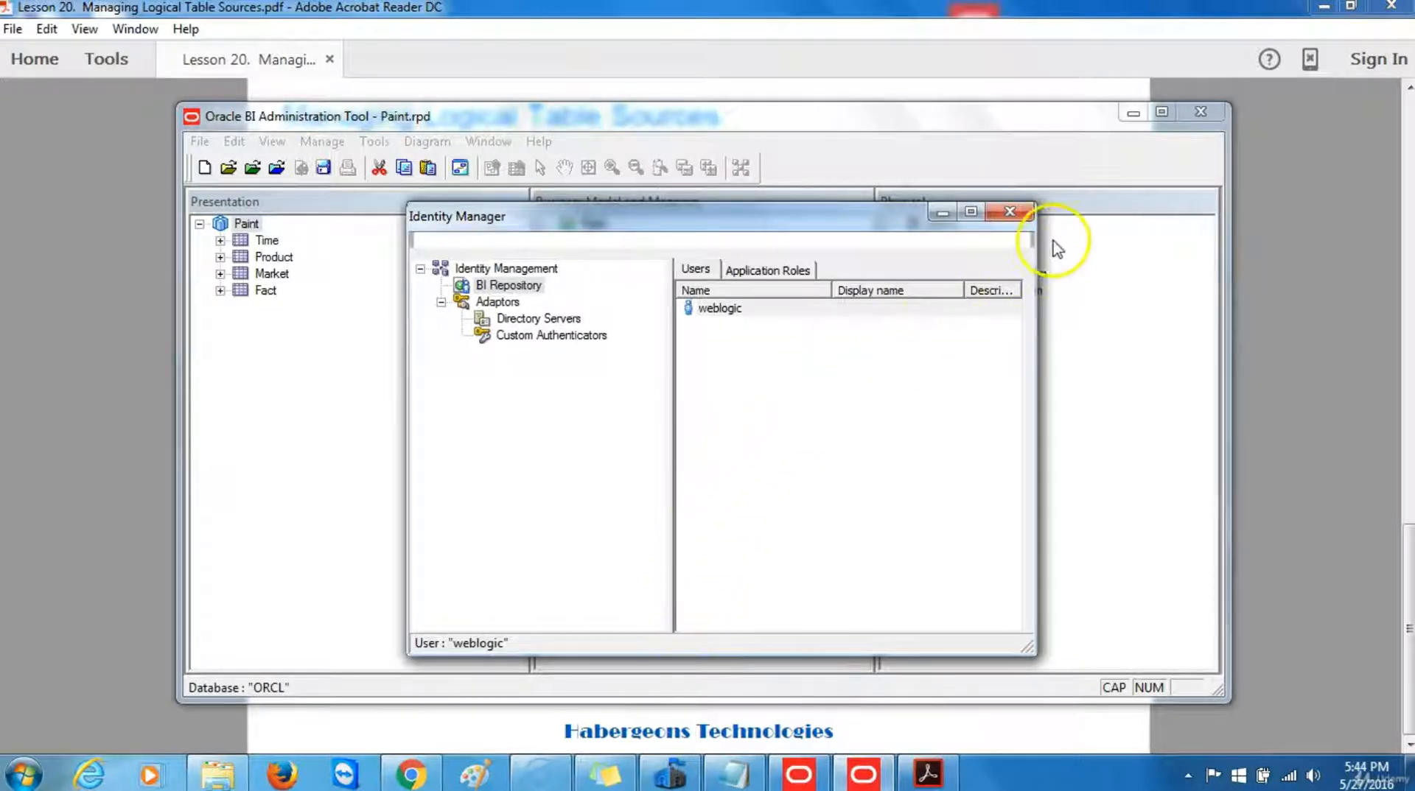
pyautogui.click(1024, 213)
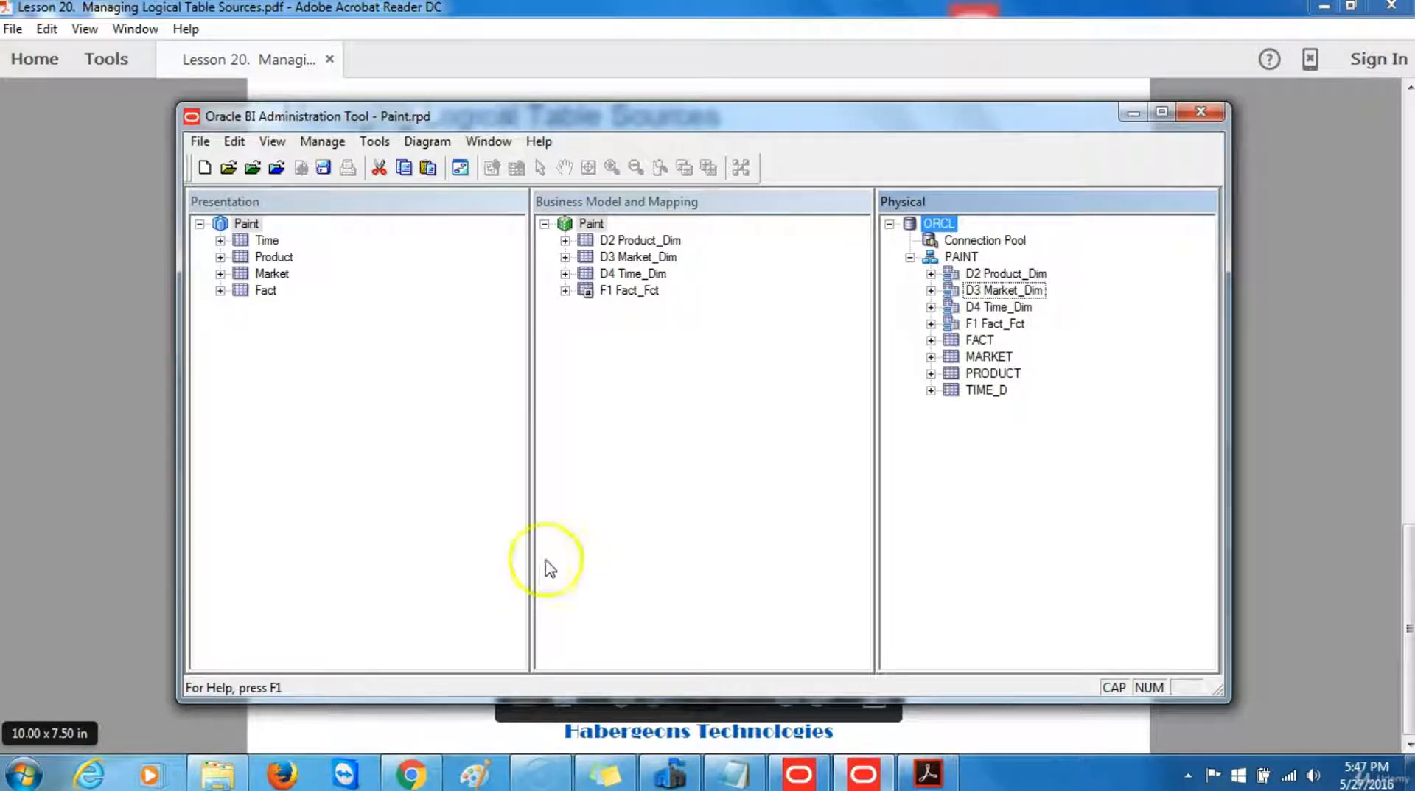
# Step: Rename the logical table source of D3 Market_Dim in the business model as LTS1 Market
pyautogui.click(735, 208)
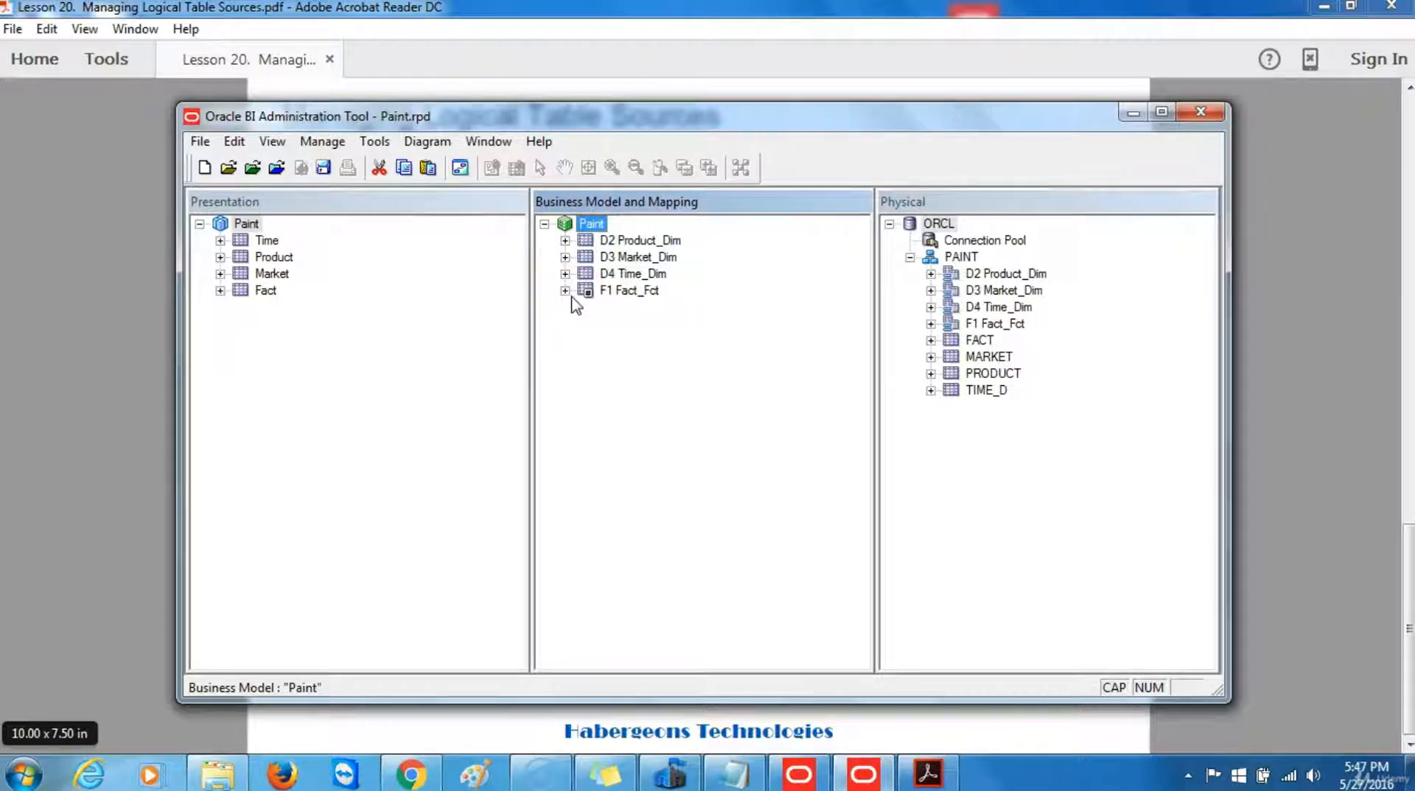
pyautogui.click(565, 257)
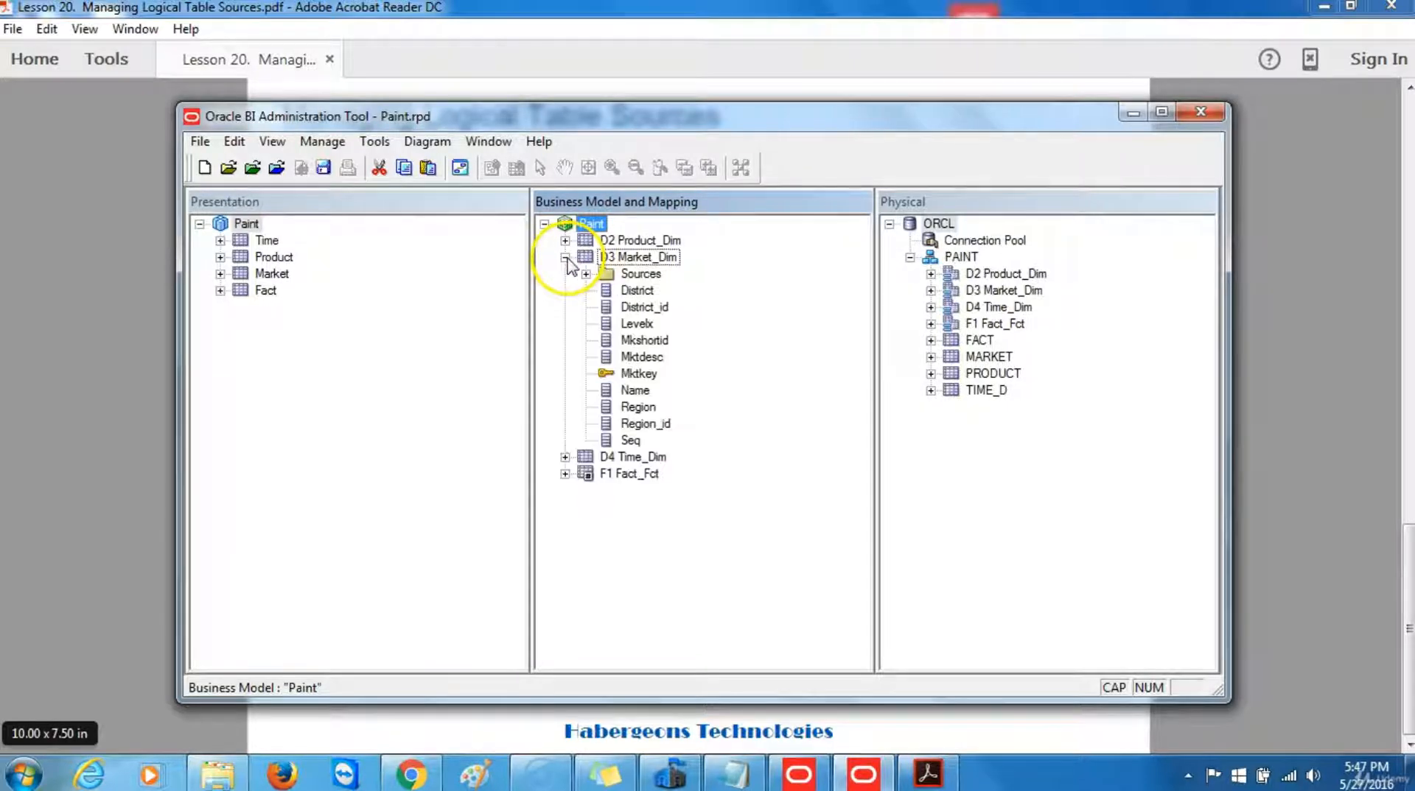
pyautogui.click(586, 274)
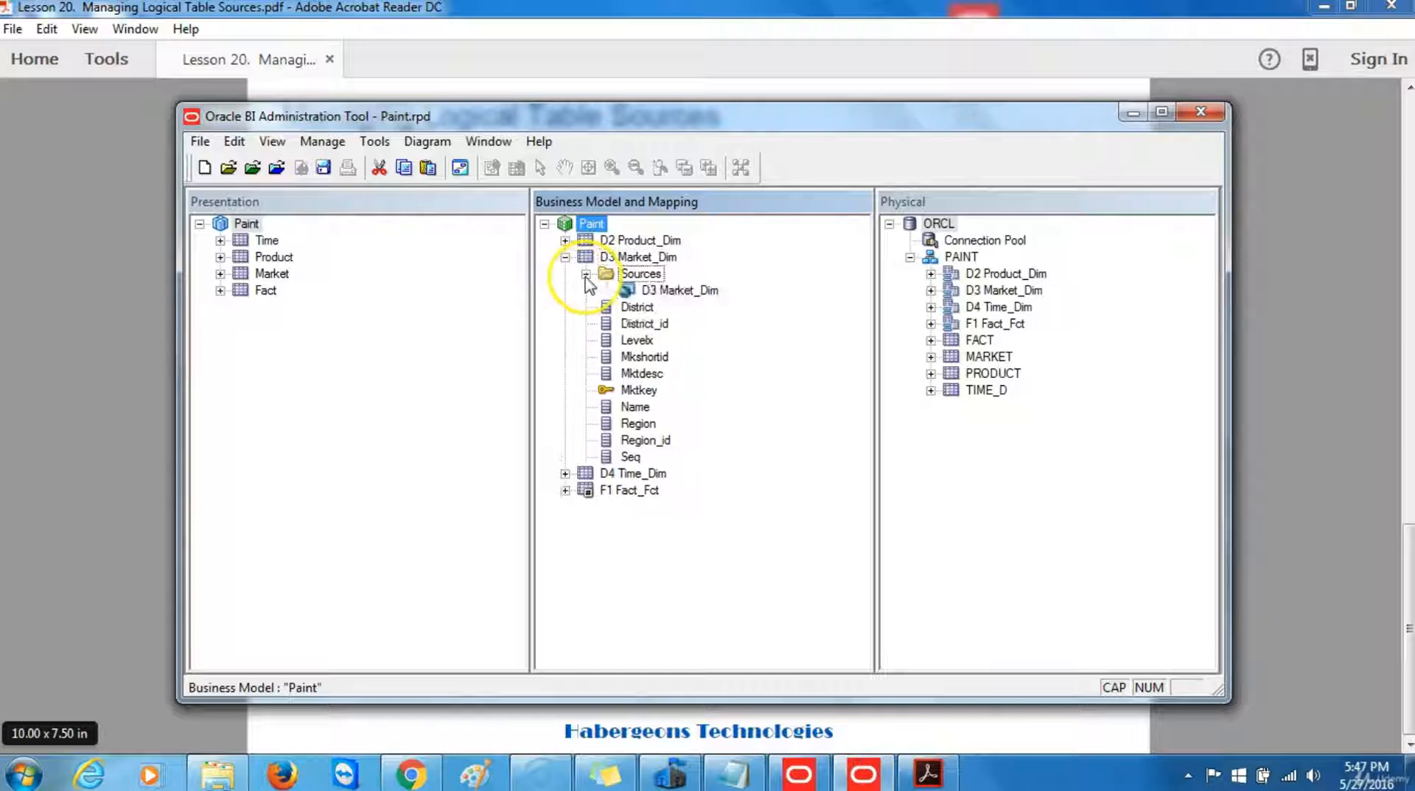
pyautogui.click(679, 293)
pyautogui.rightClick(678, 295)
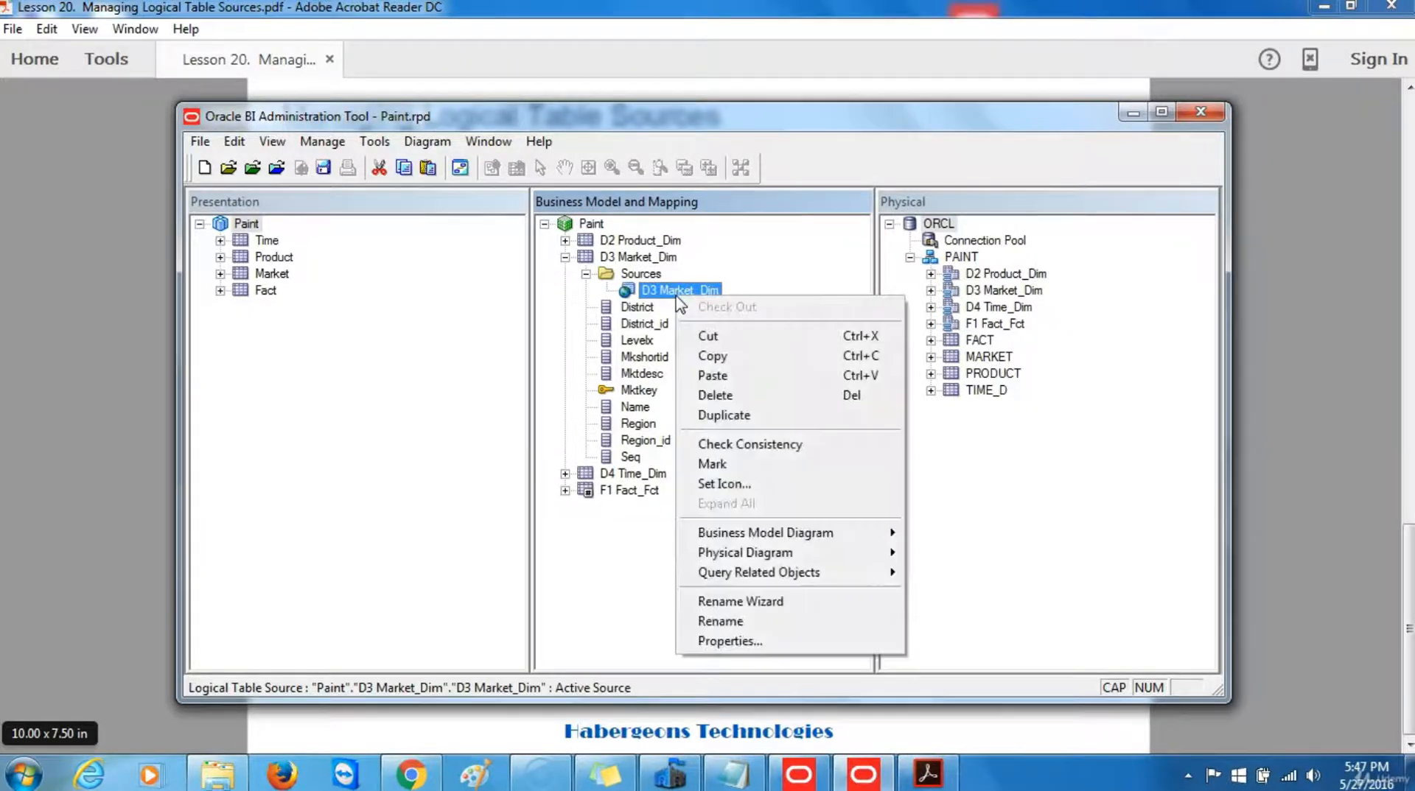
pyautogui.click(748, 623)
pyautogui.press('capslock')
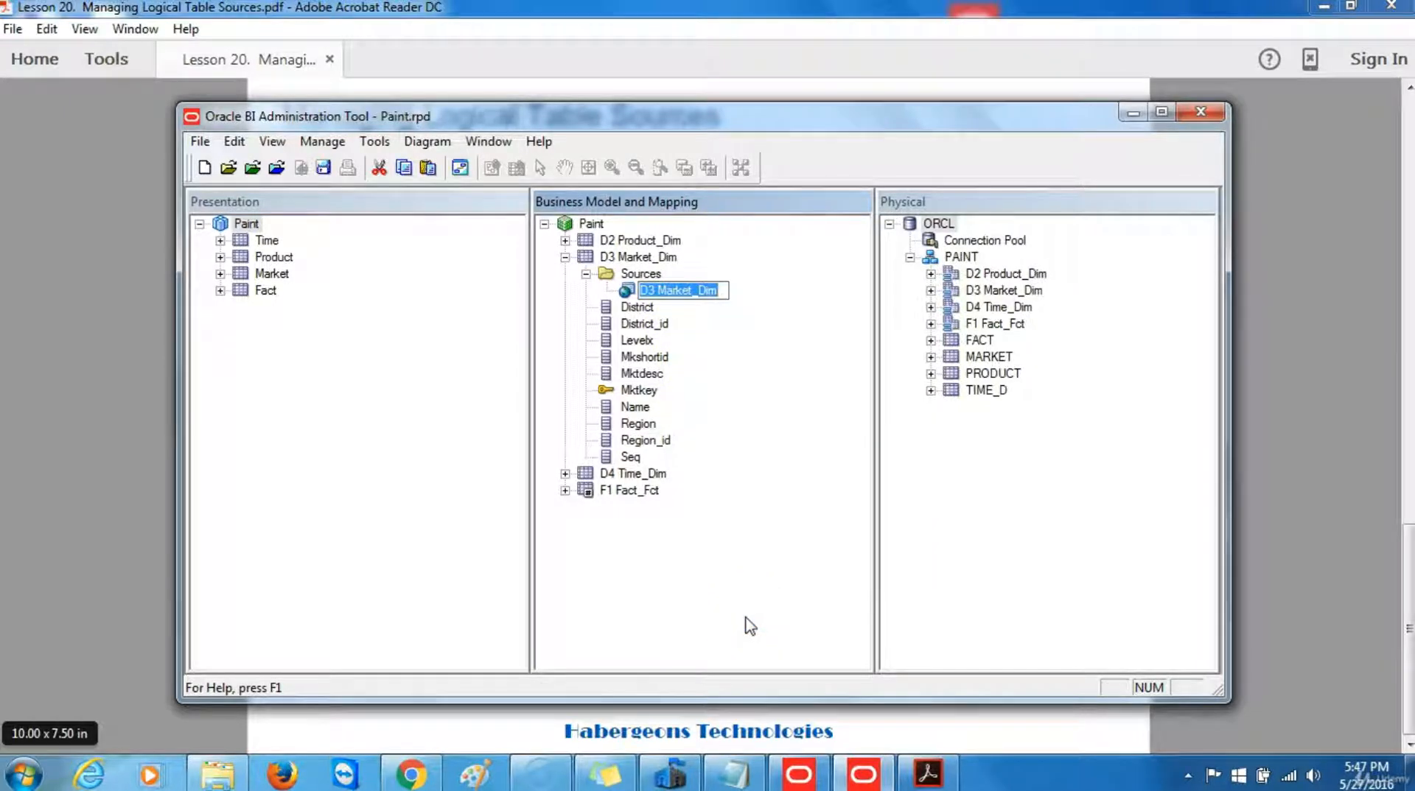
pyautogui.write('ls')
pyautogui.press('BackSpace')
pyautogui.press('BackSpace')
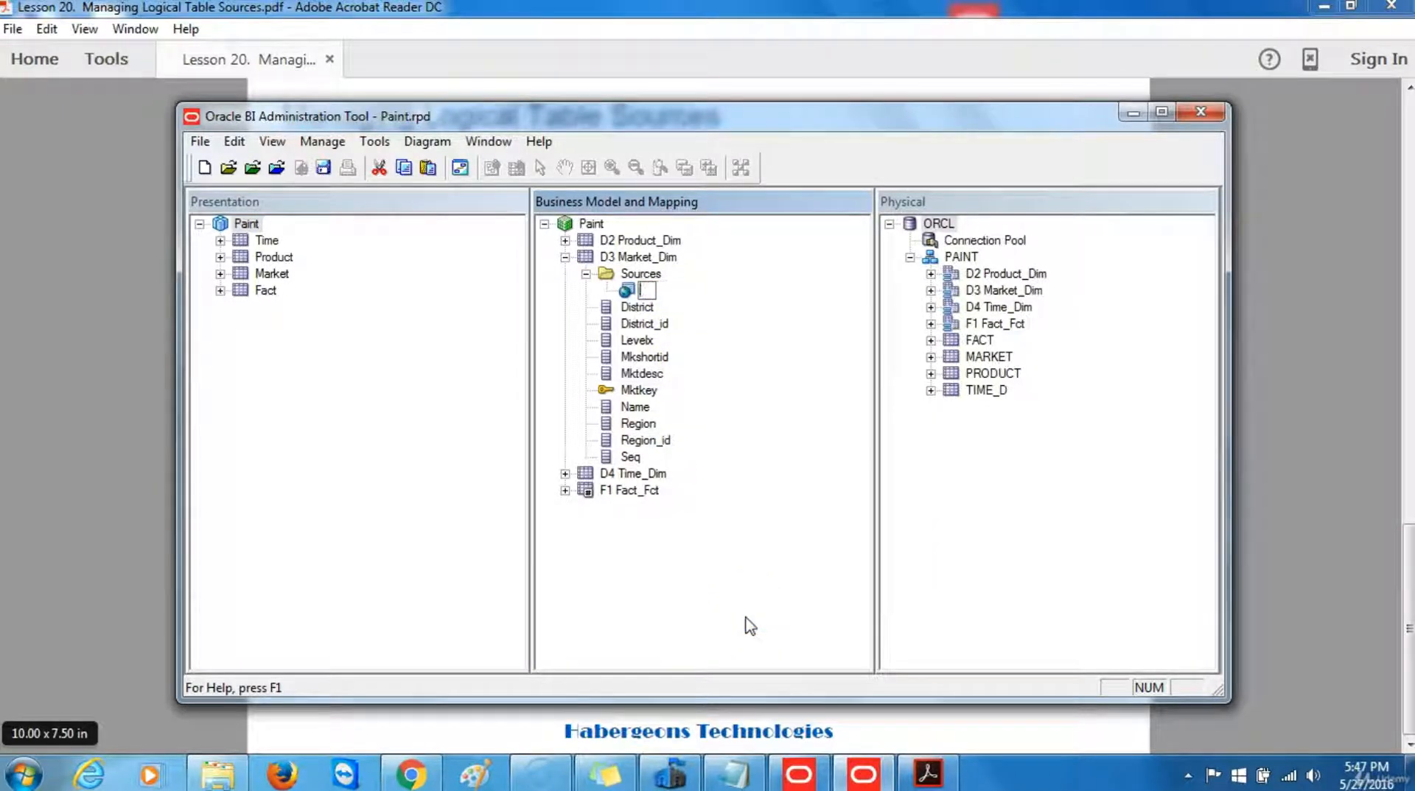
pyautogui.press('capslock')
pyautogui.write('LST')
pyautogui.press('BackSpace')
pyautogui.press('BackSpace')
pyautogui.press('BackSpace')
pyautogui.write('LTS1')
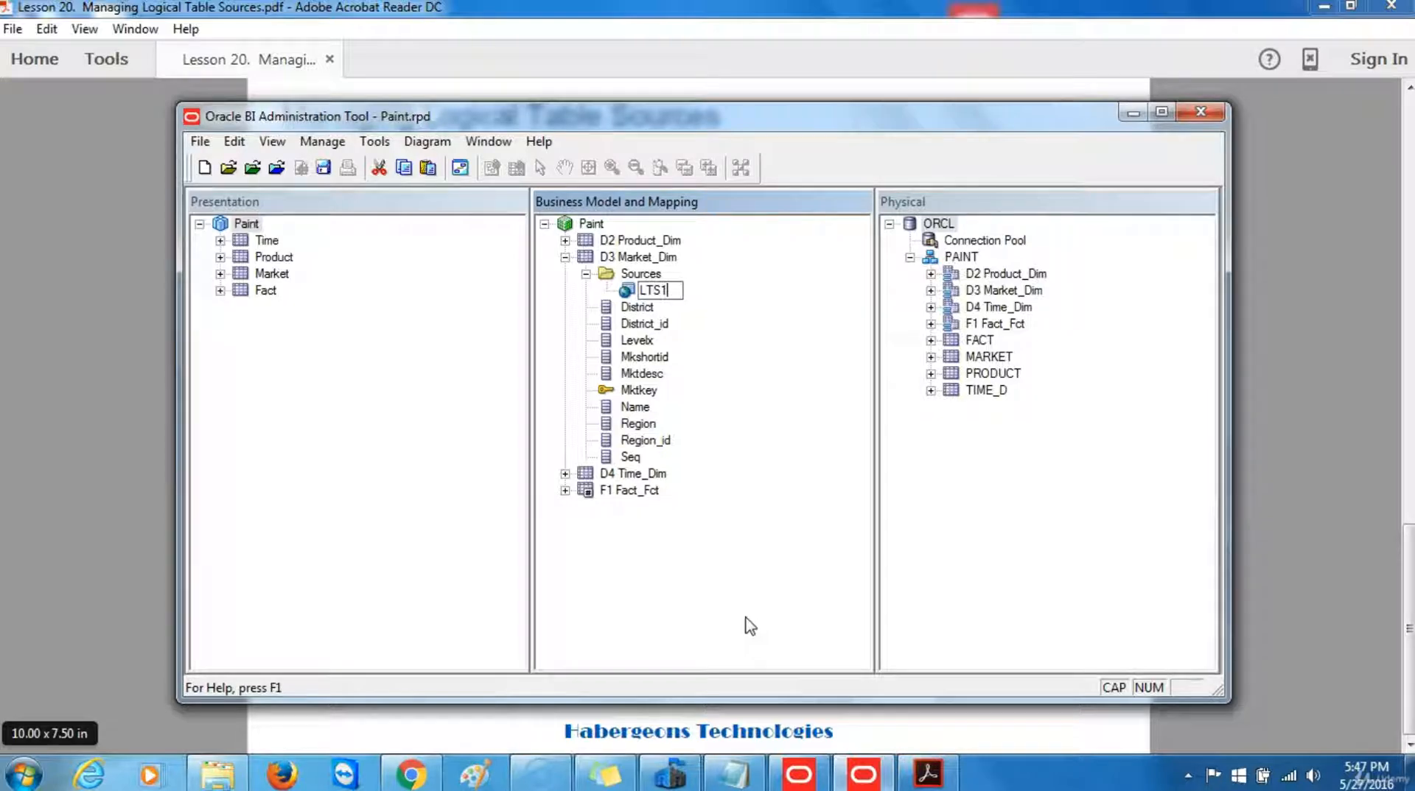
pyautogui.write(' M')
pyautogui.press('capslock')
pyautogui.write('aket')
pyautogui.press('BackSpace')
pyautogui.press('BackSpace')
pyautogui.press('BackSpace')
pyautogui.press('BackSpace')
pyautogui.write('arket')
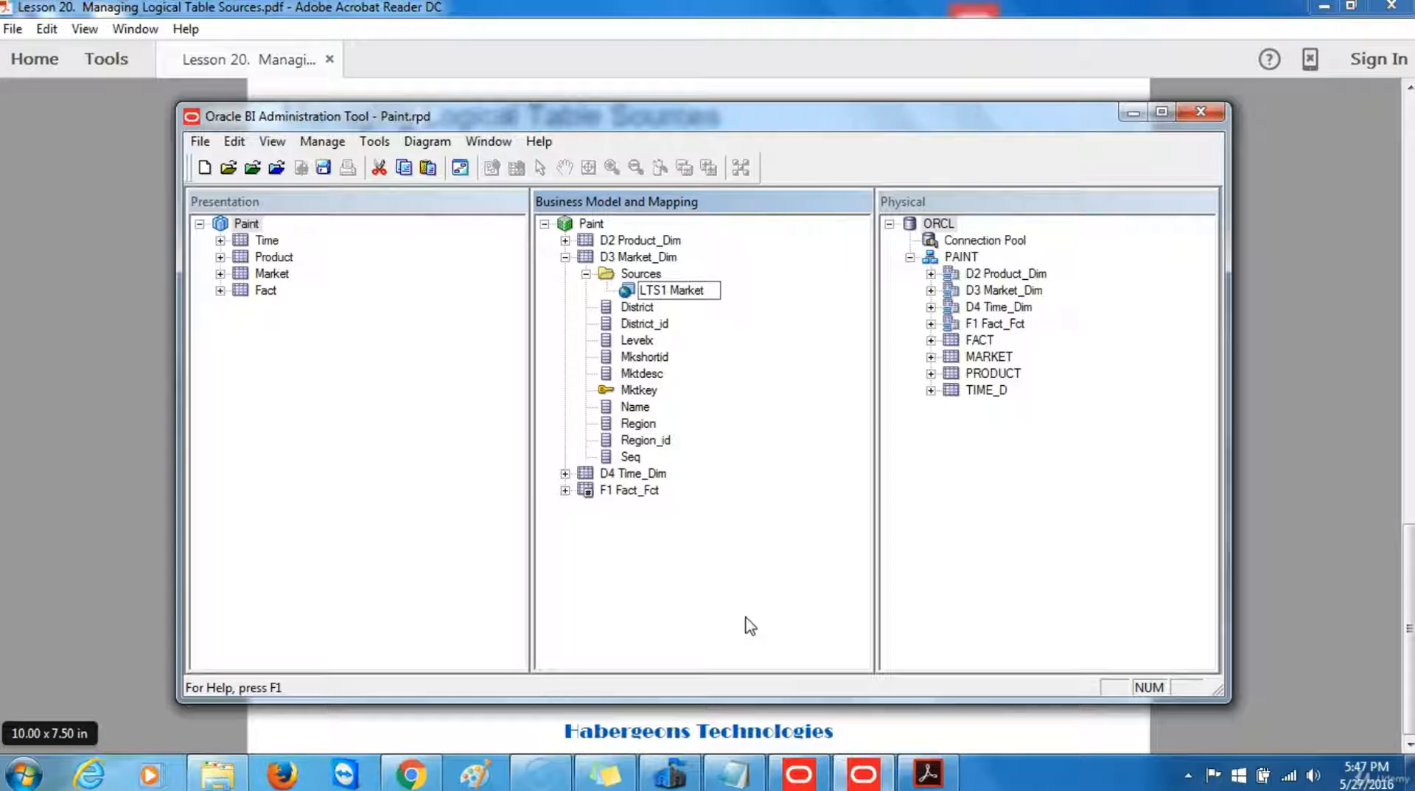
pyautogui.press('Return')
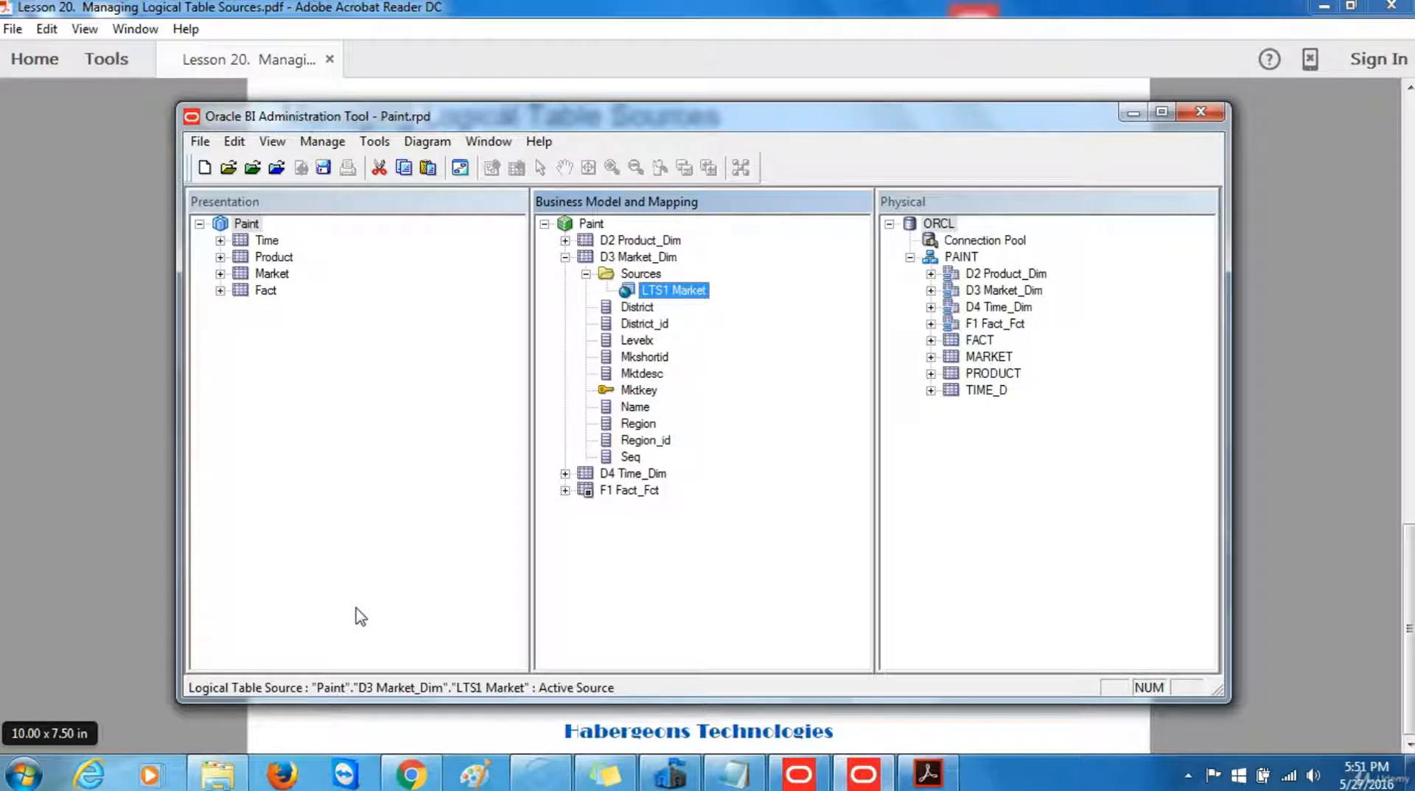
# Step: Review the logical-to-physical column mapping and physical tables of the LTS1 Market source
pyautogui.doubleClick(673, 297)
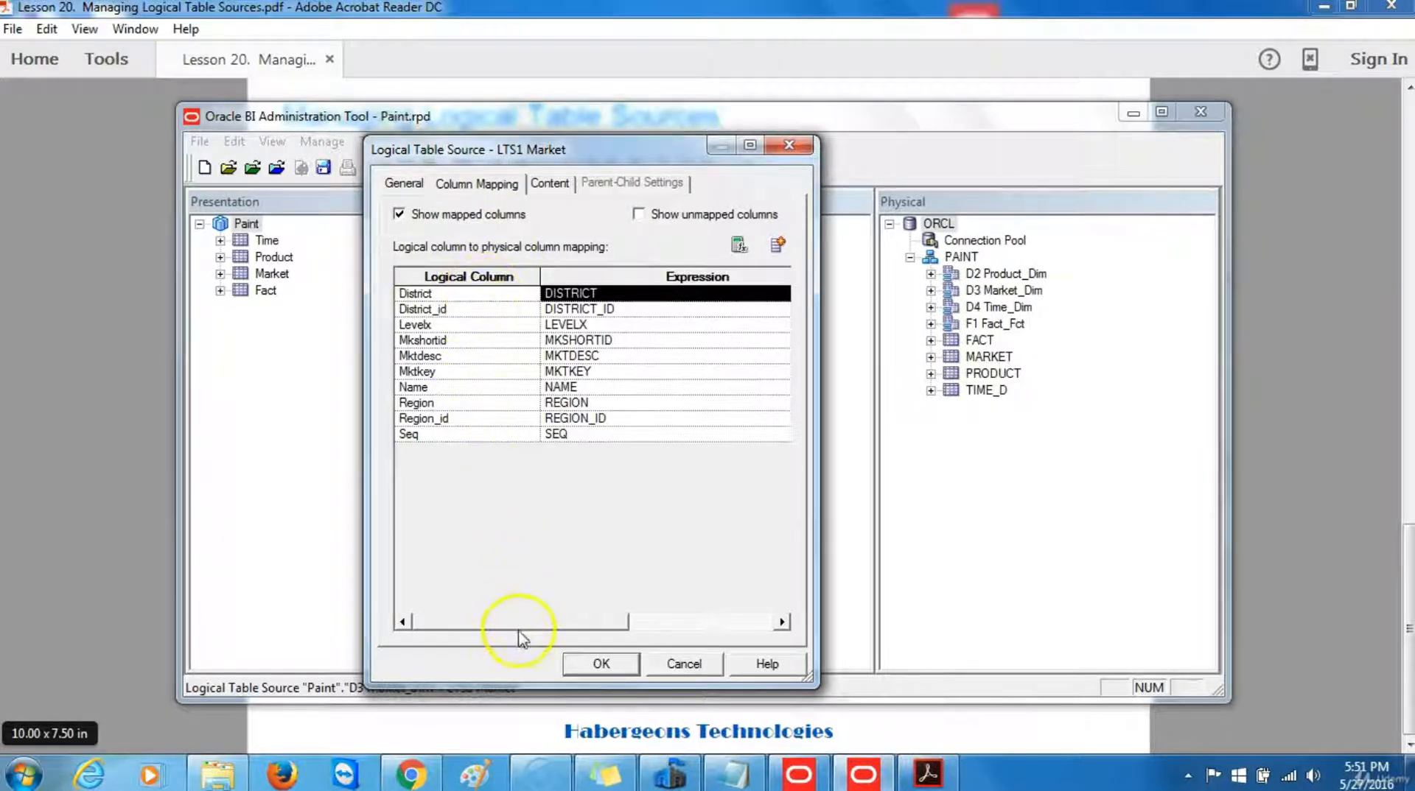
pyautogui.moveTo(507, 631); pyautogui.dragTo(631, 636)
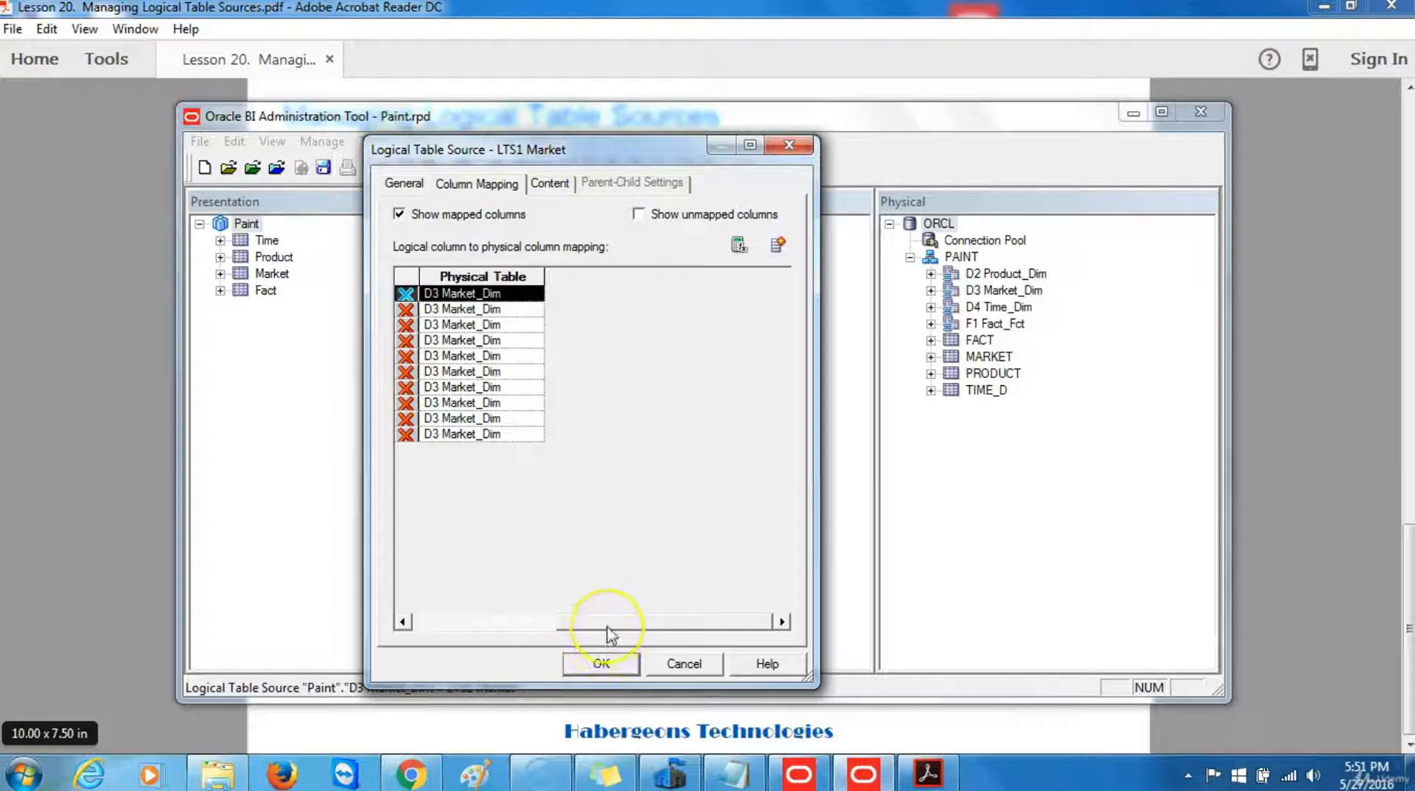
pyautogui.moveTo(610, 636); pyautogui.dragTo(474, 625)
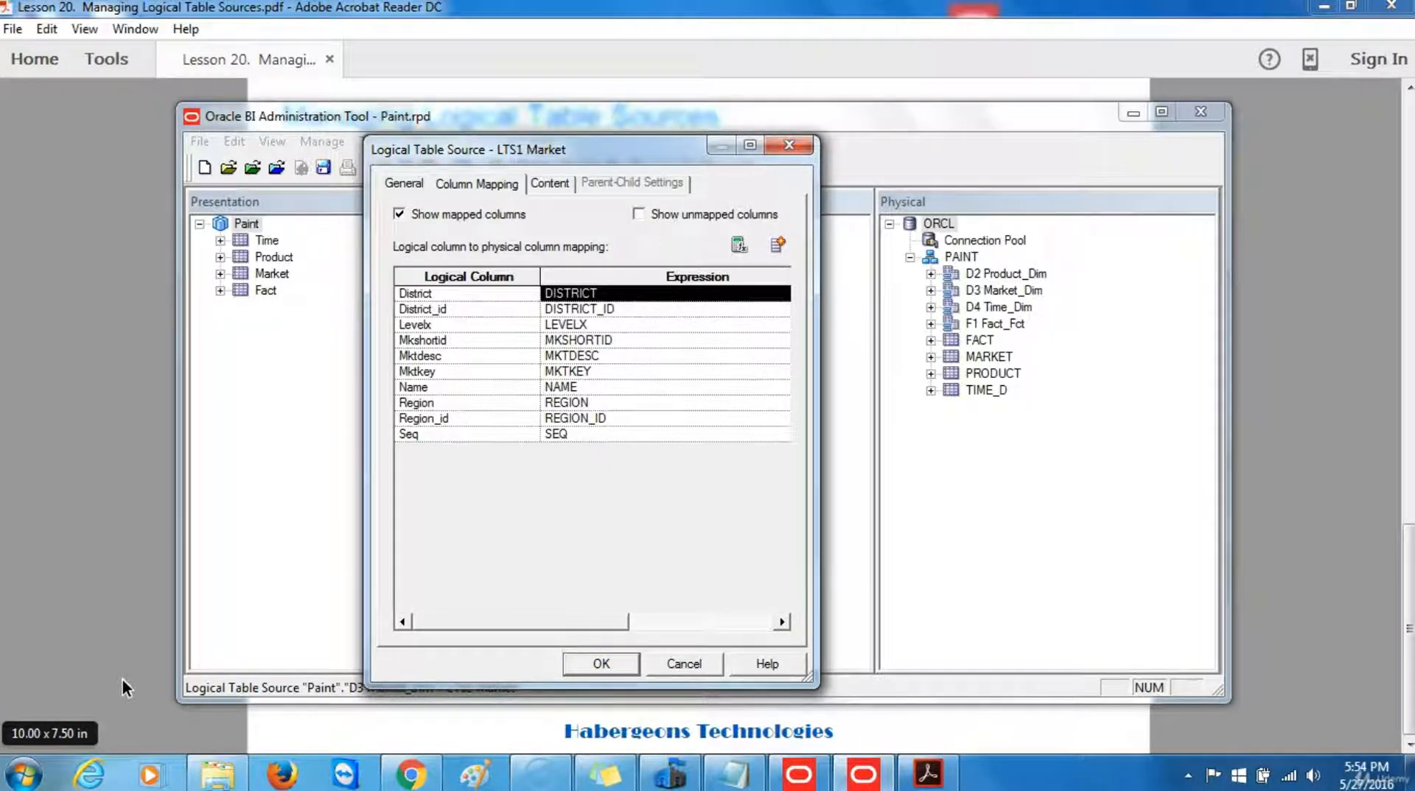
pyautogui.click(599, 666)
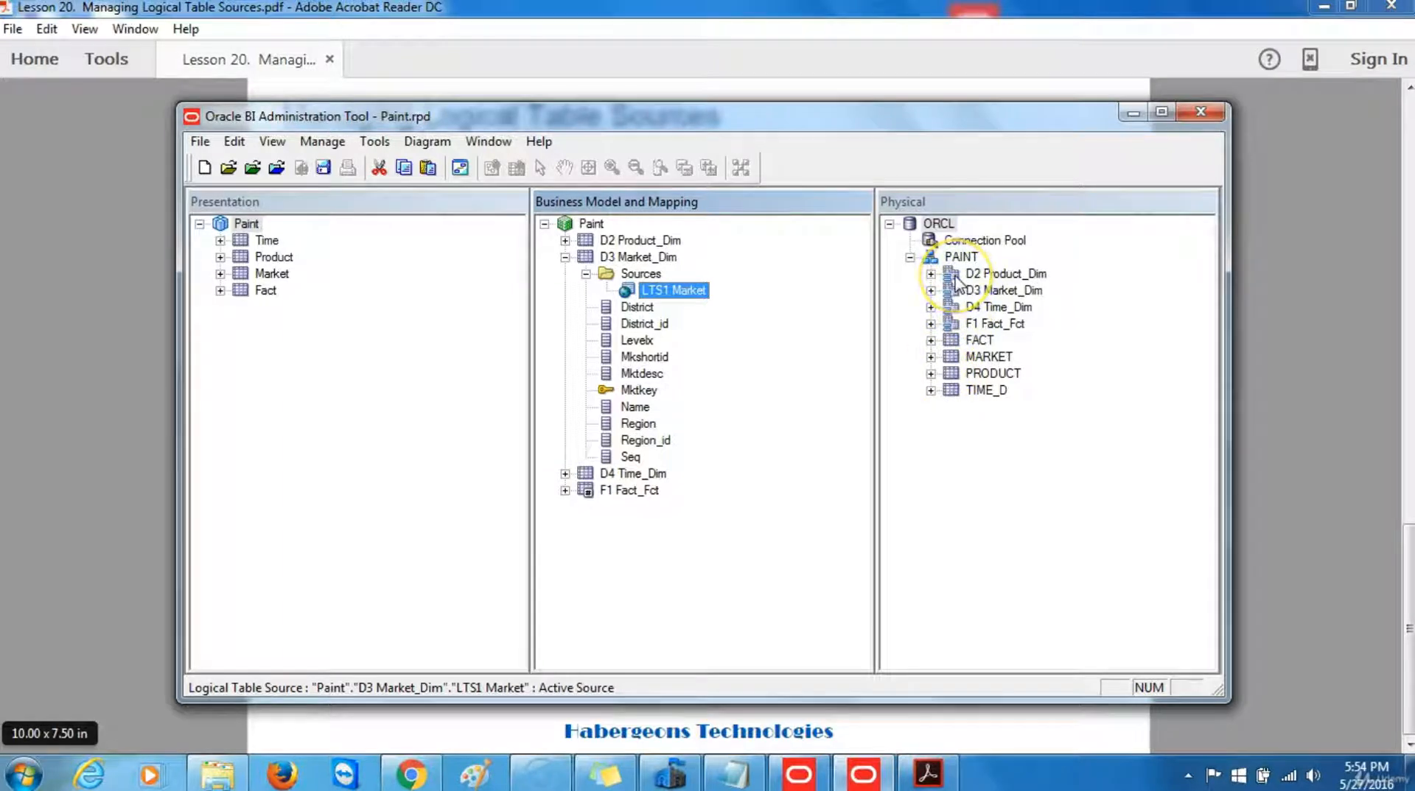
# Step: Add the physical table D2 Product_Dim as a second source of logical table D3 Market_Dim and name it LTS2 Market Product
pyautogui.moveTo(956, 277); pyautogui.dragTo(641, 266)
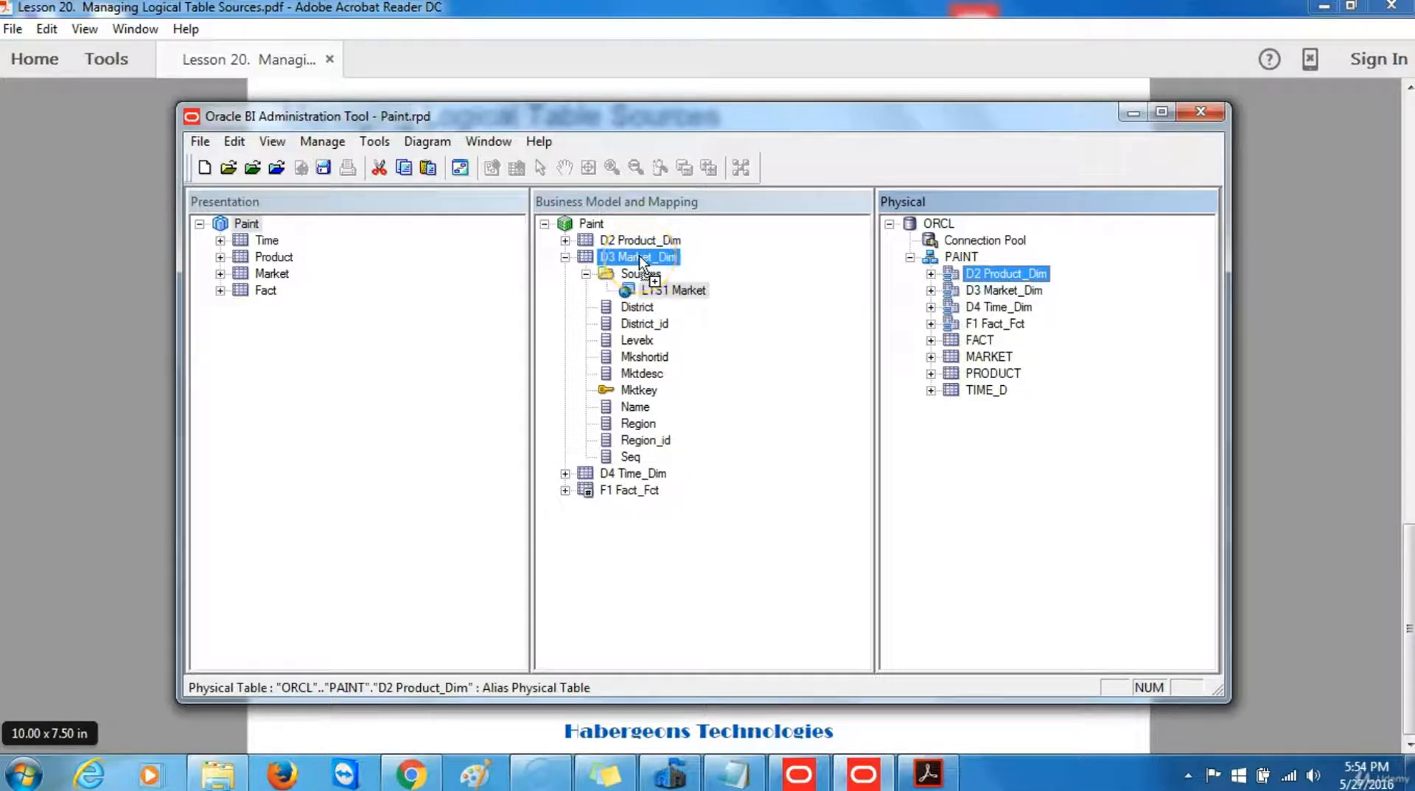
pyautogui.moveTo(639, 255); pyautogui.dragTo(639, 257)
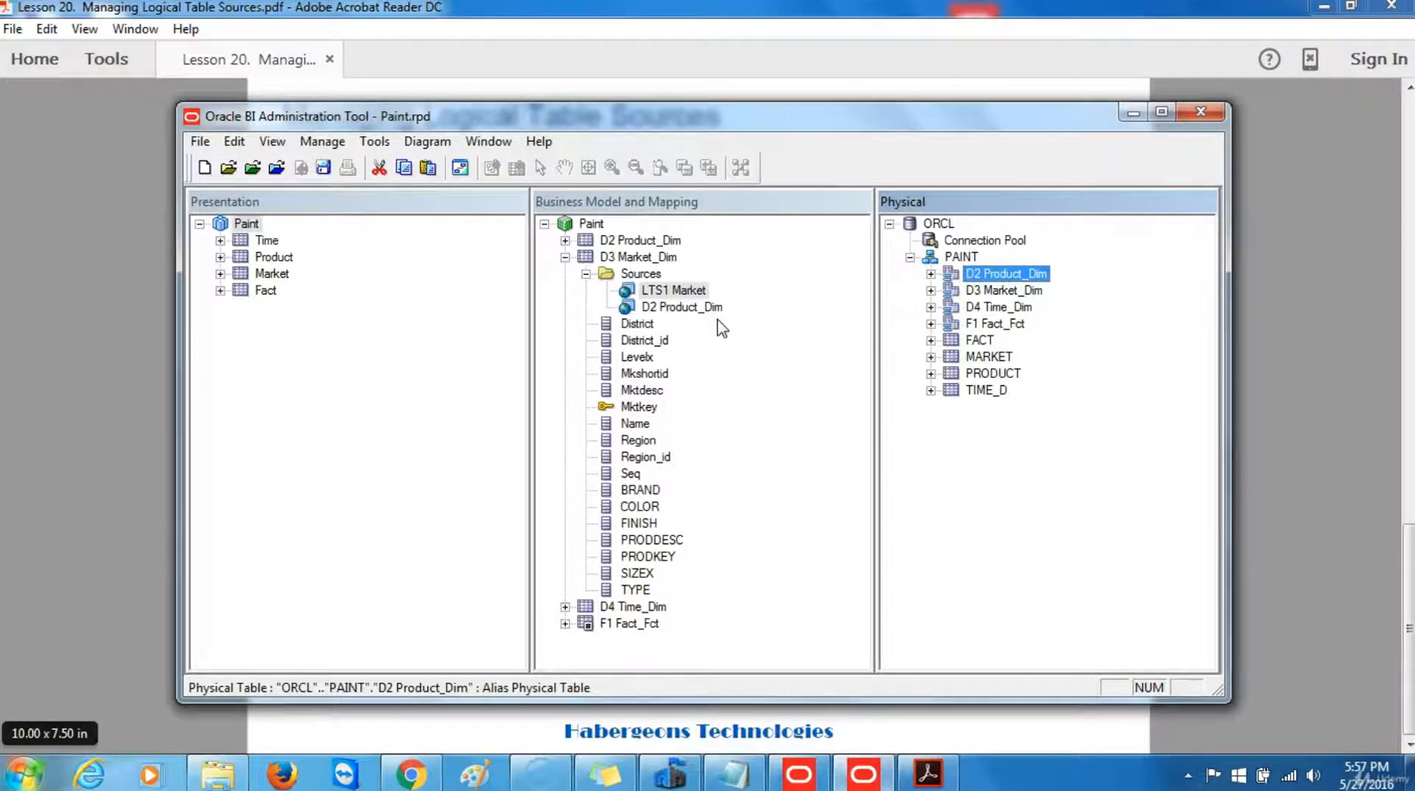
pyautogui.doubleClick(665, 309)
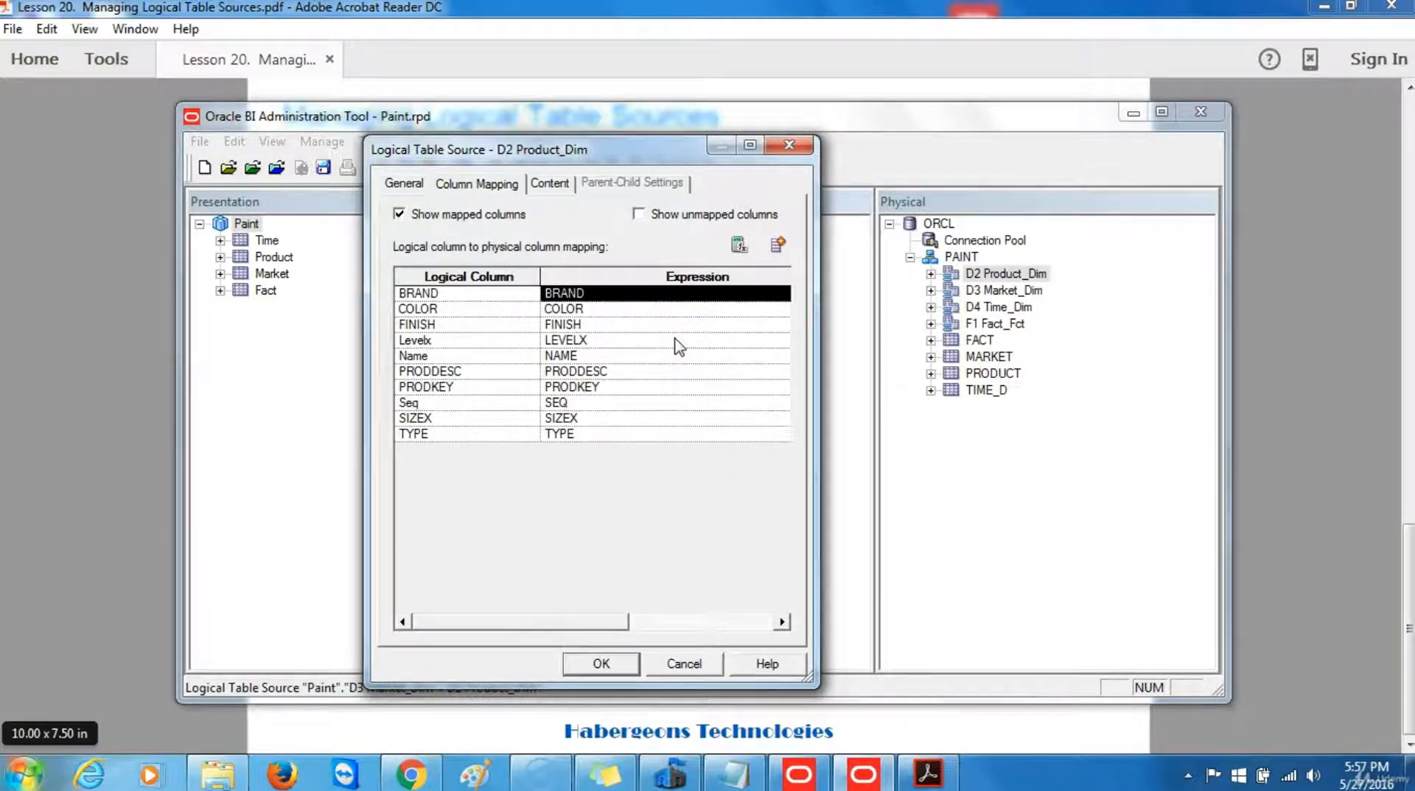
pyautogui.click(410, 185)
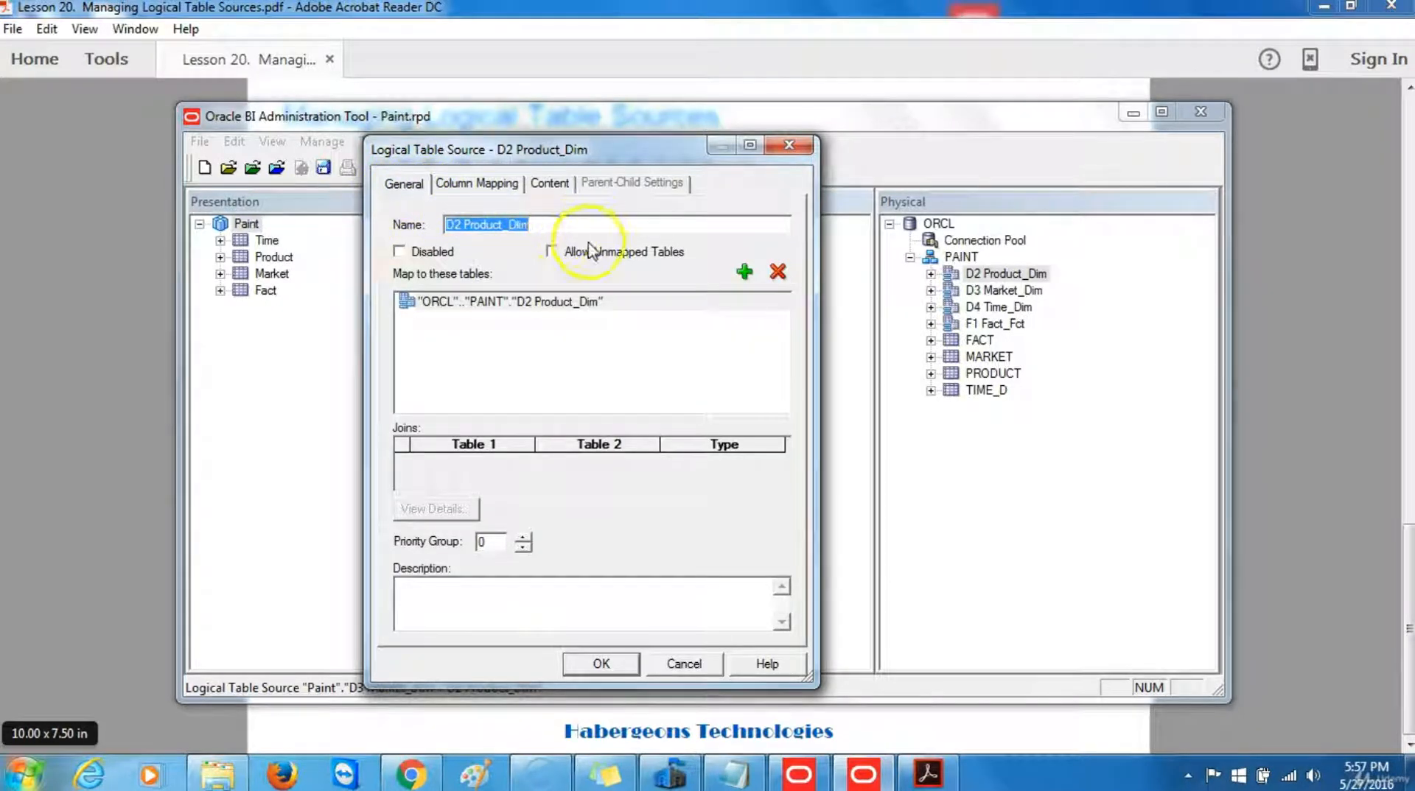
pyautogui.write('L')
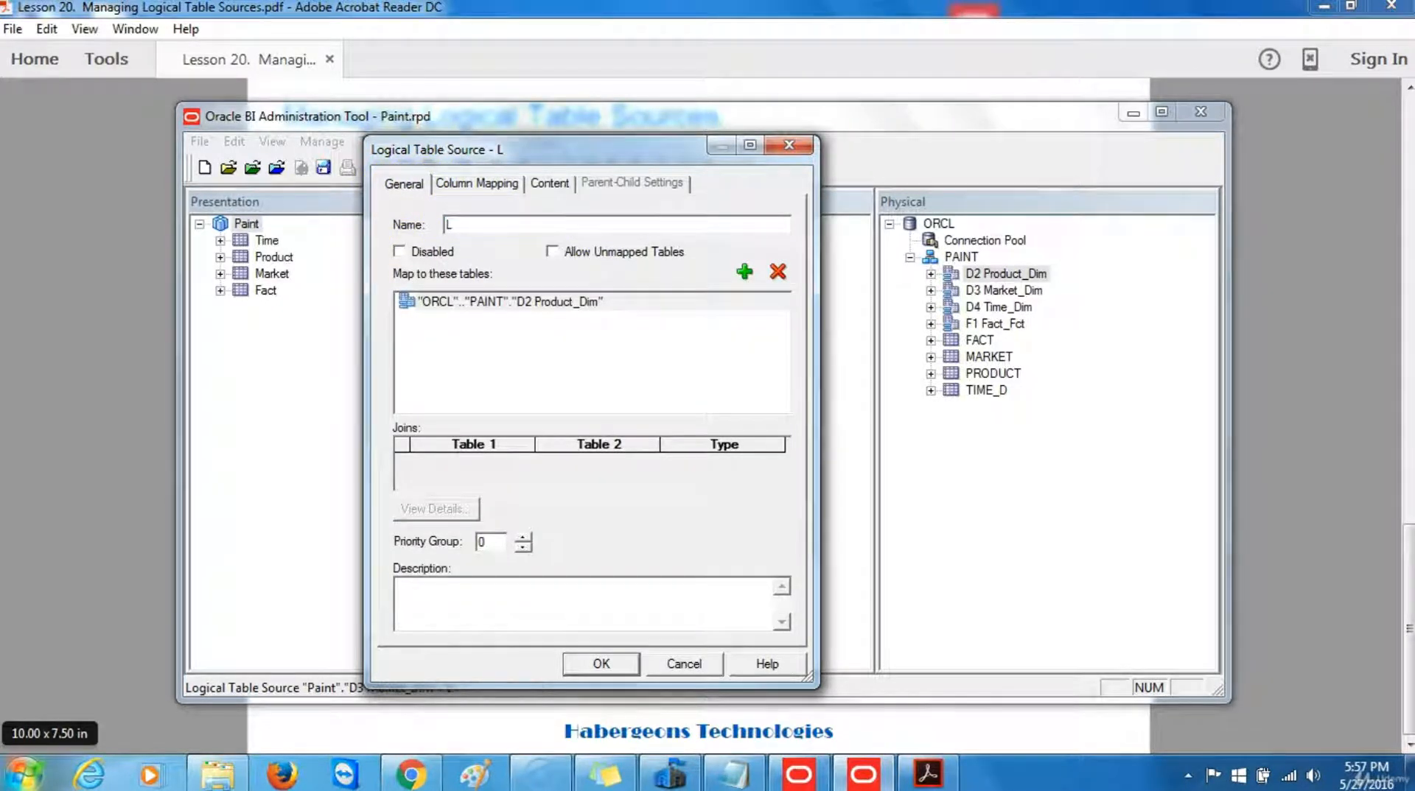
pyautogui.write('TS2')
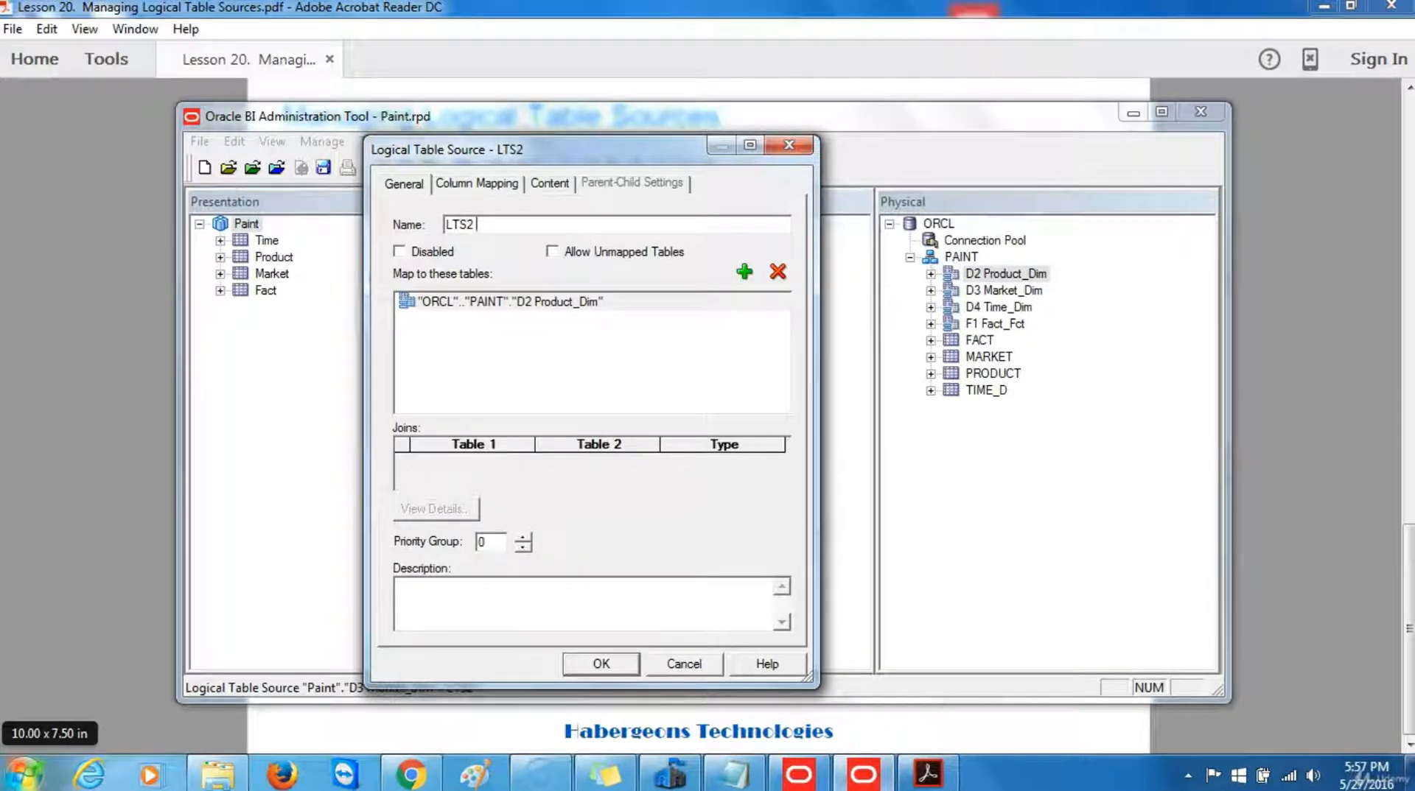
pyautogui.write(' Market')
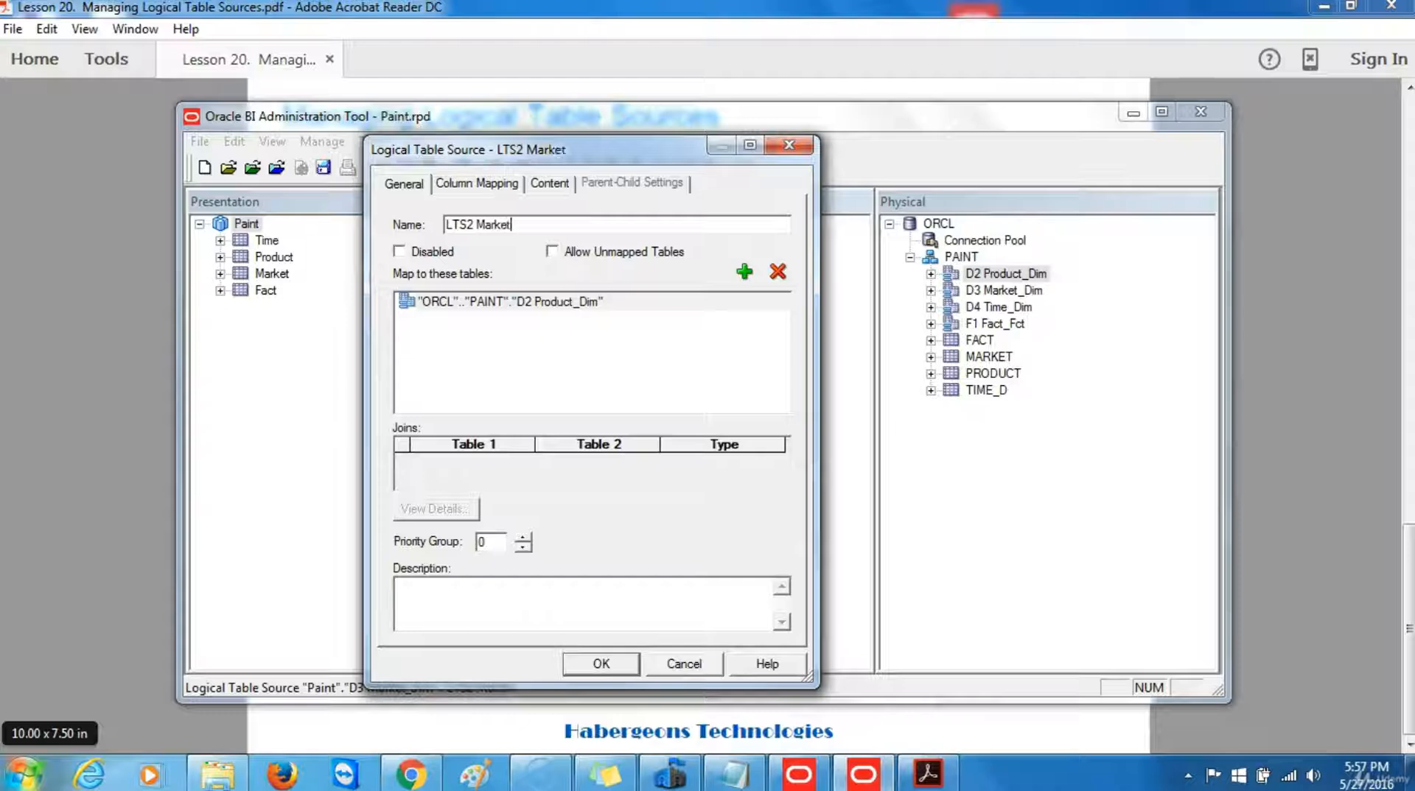
pyautogui.write(' Product')
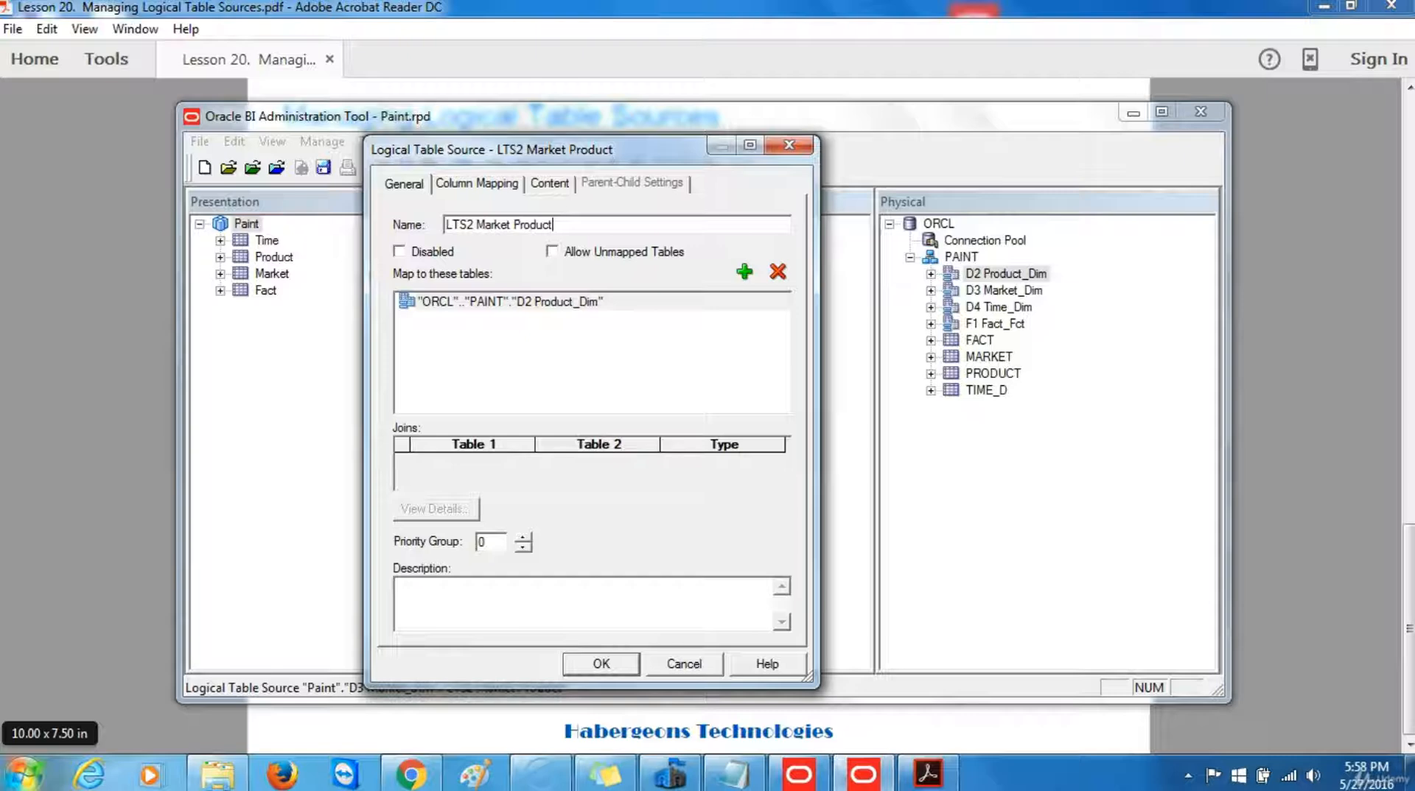
# Step: Show mapped and unmapped columns in the column mapping of LTS2 Market Product and accept the source's settings
pyautogui.click(464, 188)
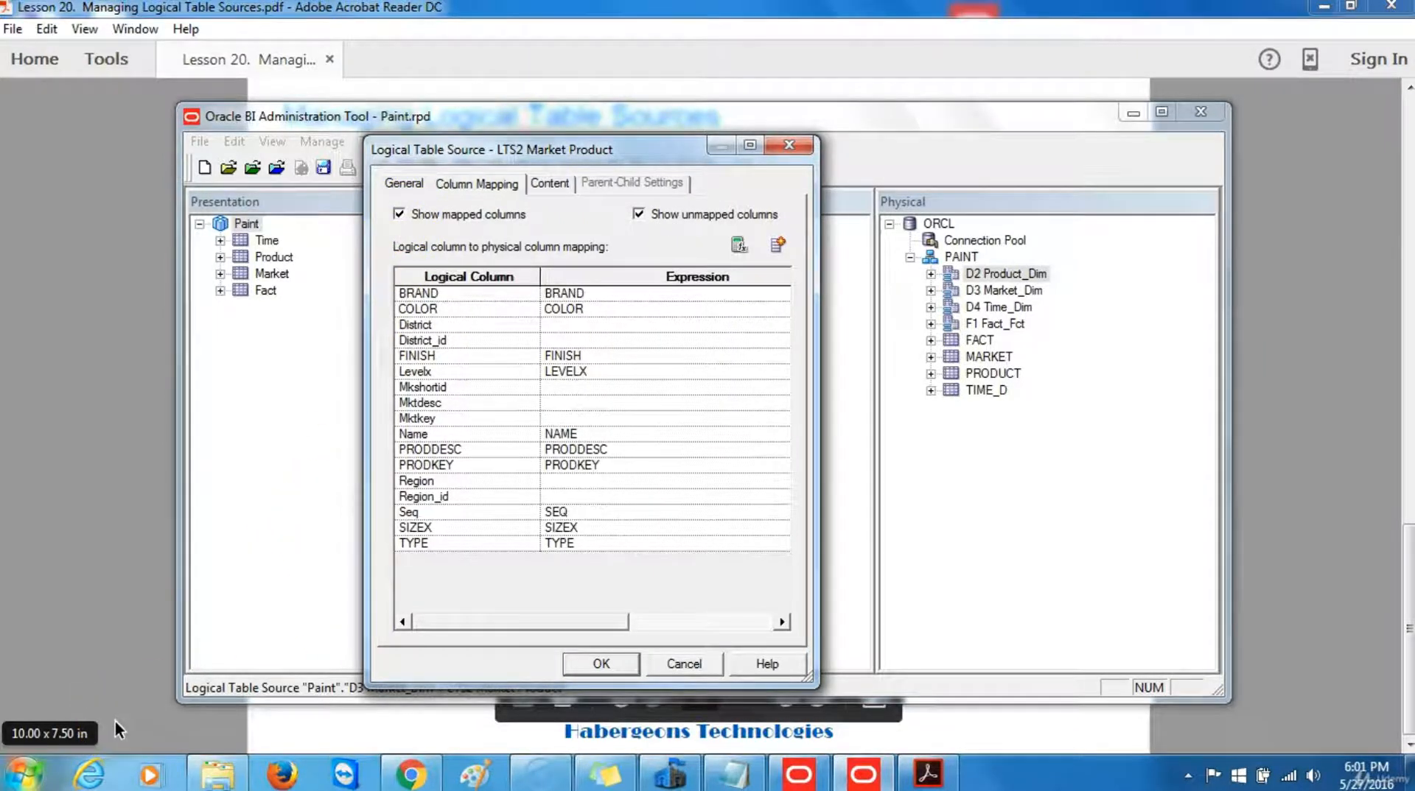
pyautogui.click(601, 664)
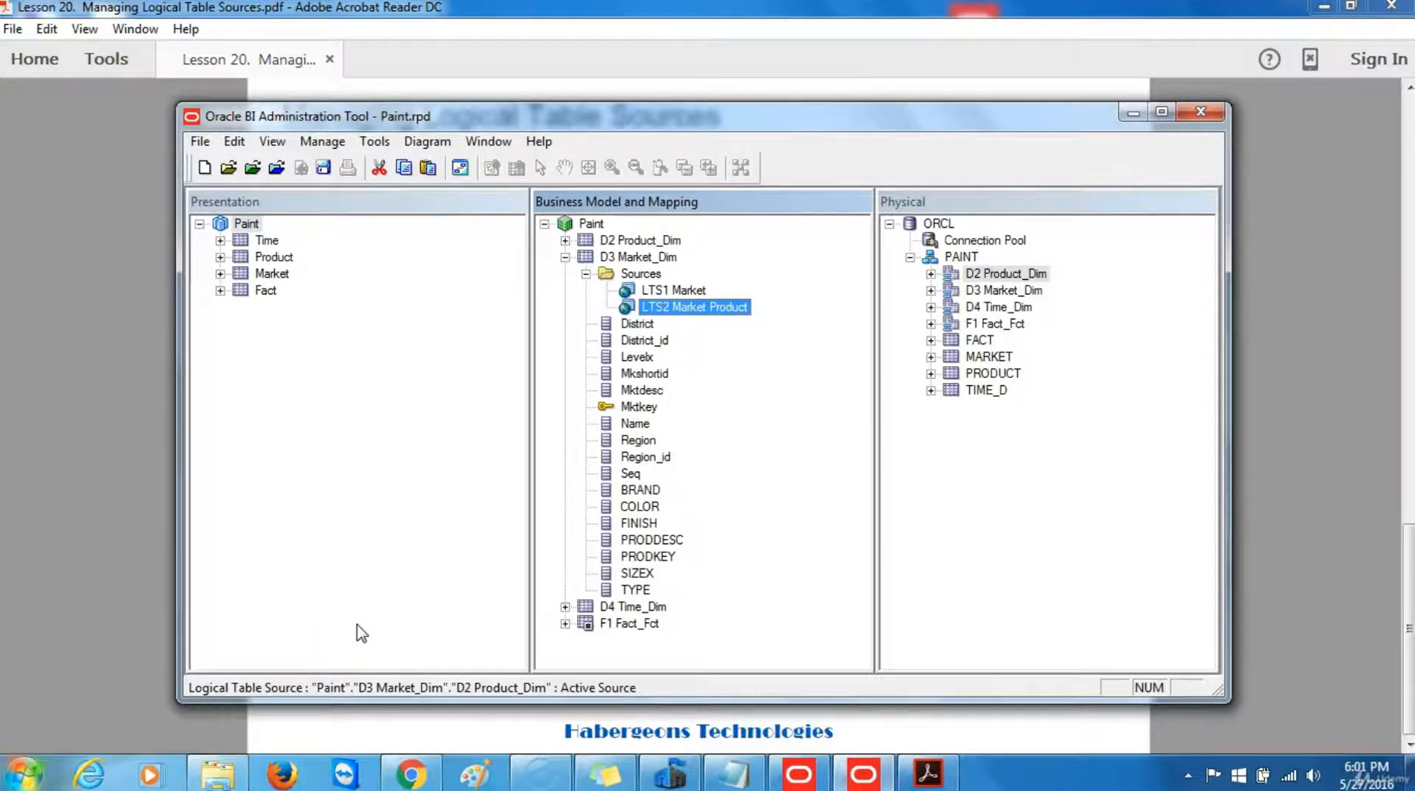
pyautogui.click(700, 306)
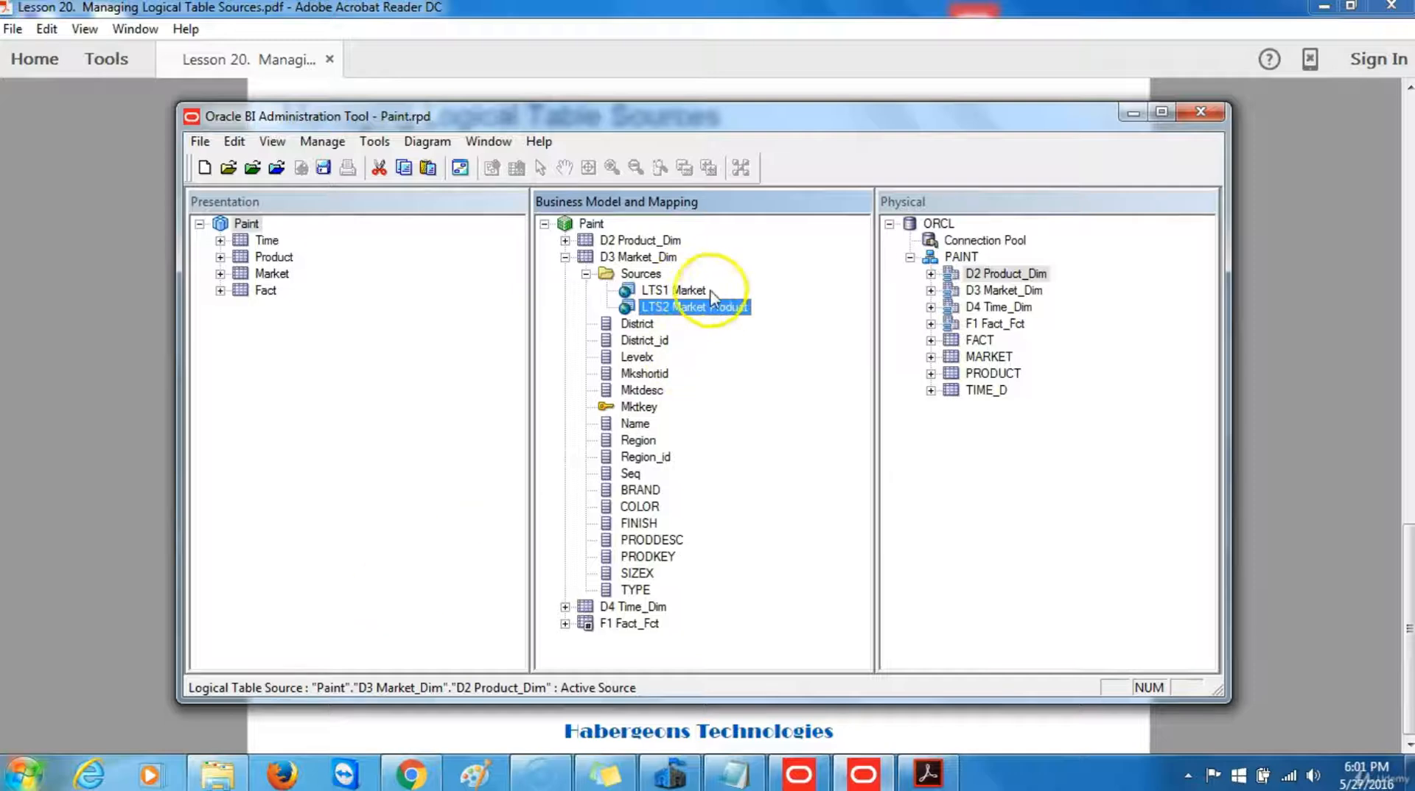
pyautogui.click(753, 324)
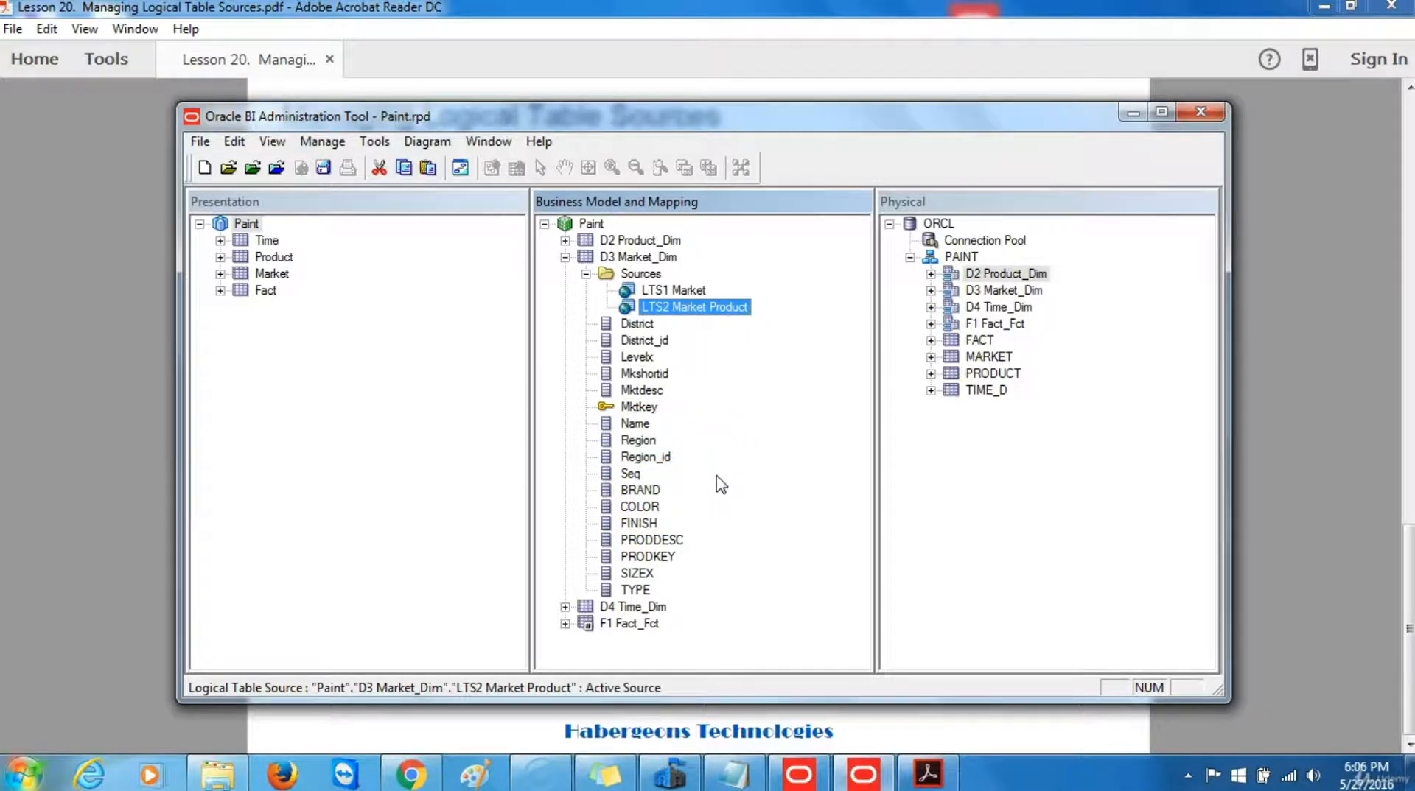
# Step: Rename the D3 Market_Dim columns BRAND through TYPE with the Rename Wizard, applying the rules All text lowercase and First letter of each word capital
pyautogui.click(639, 490)
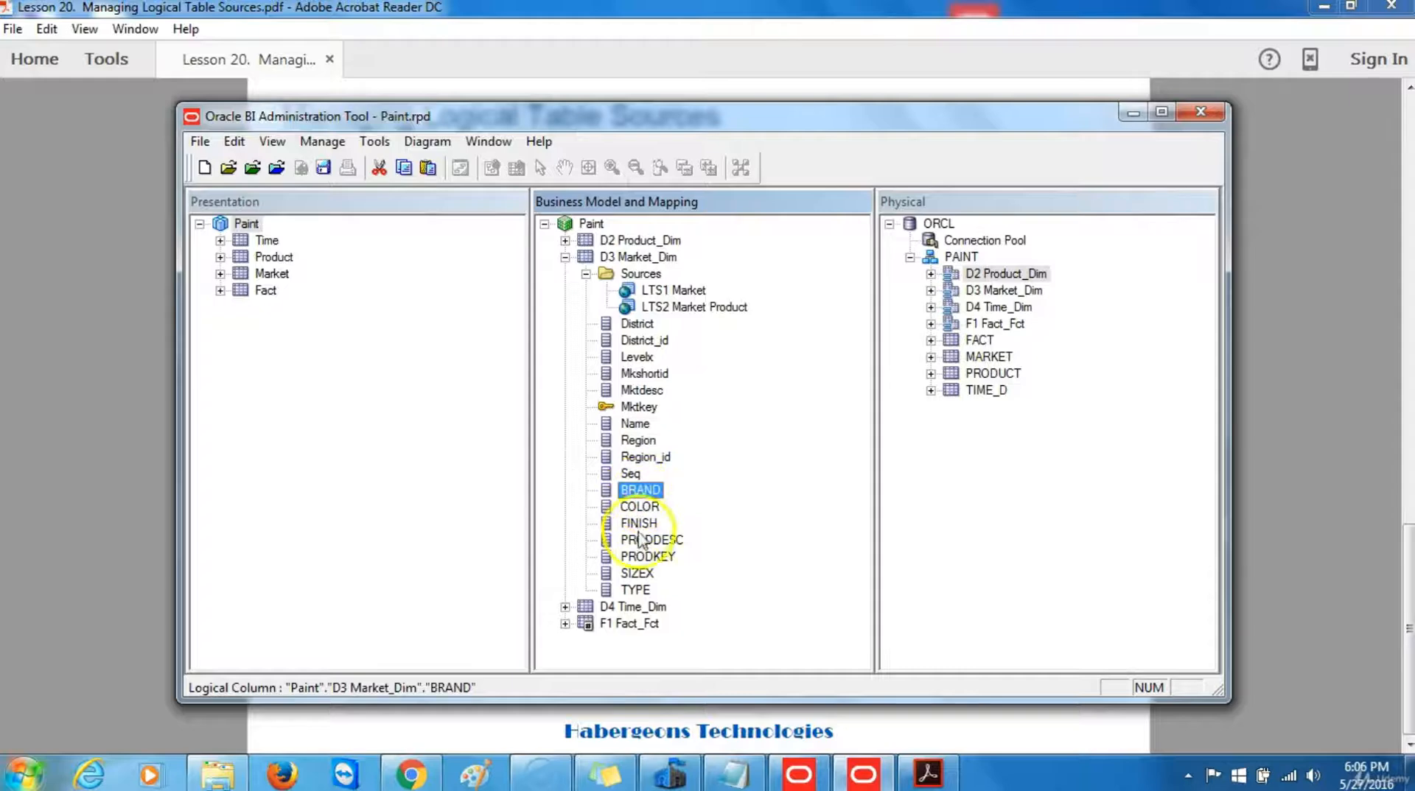
pyautogui.keyDown('shift'); pyautogui.click(635, 590); pyautogui.keyUp('shift')
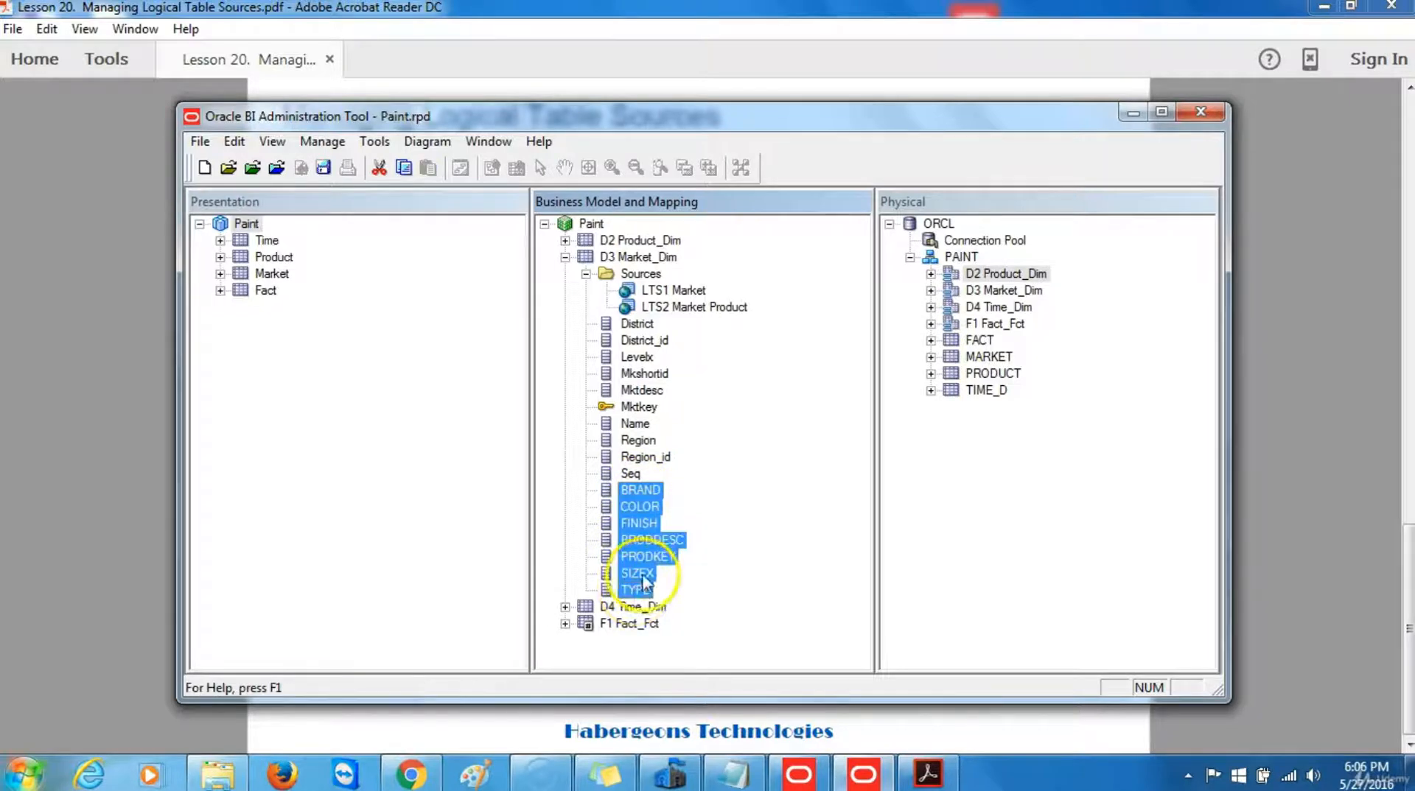
pyautogui.rightClick(643, 538)
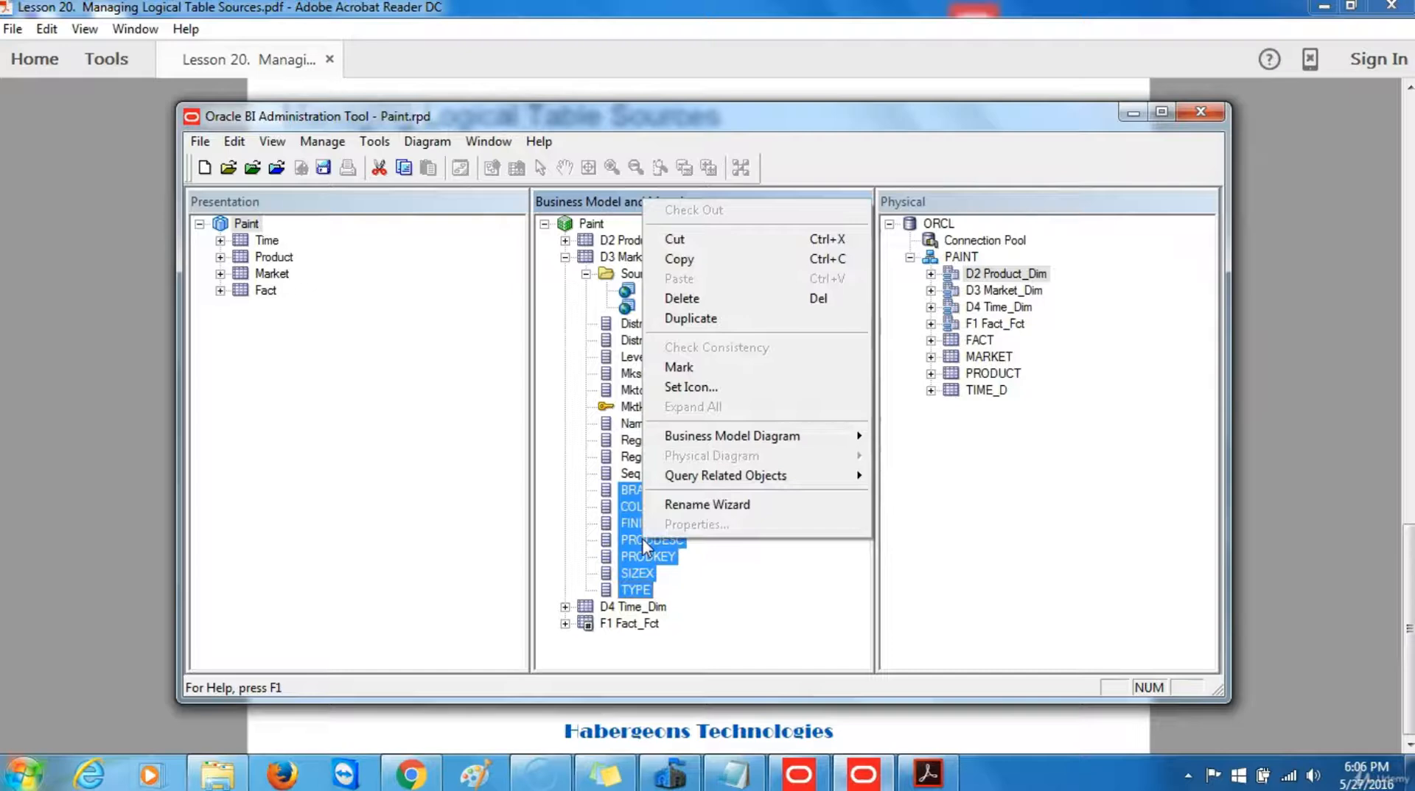
pyautogui.click(687, 508)
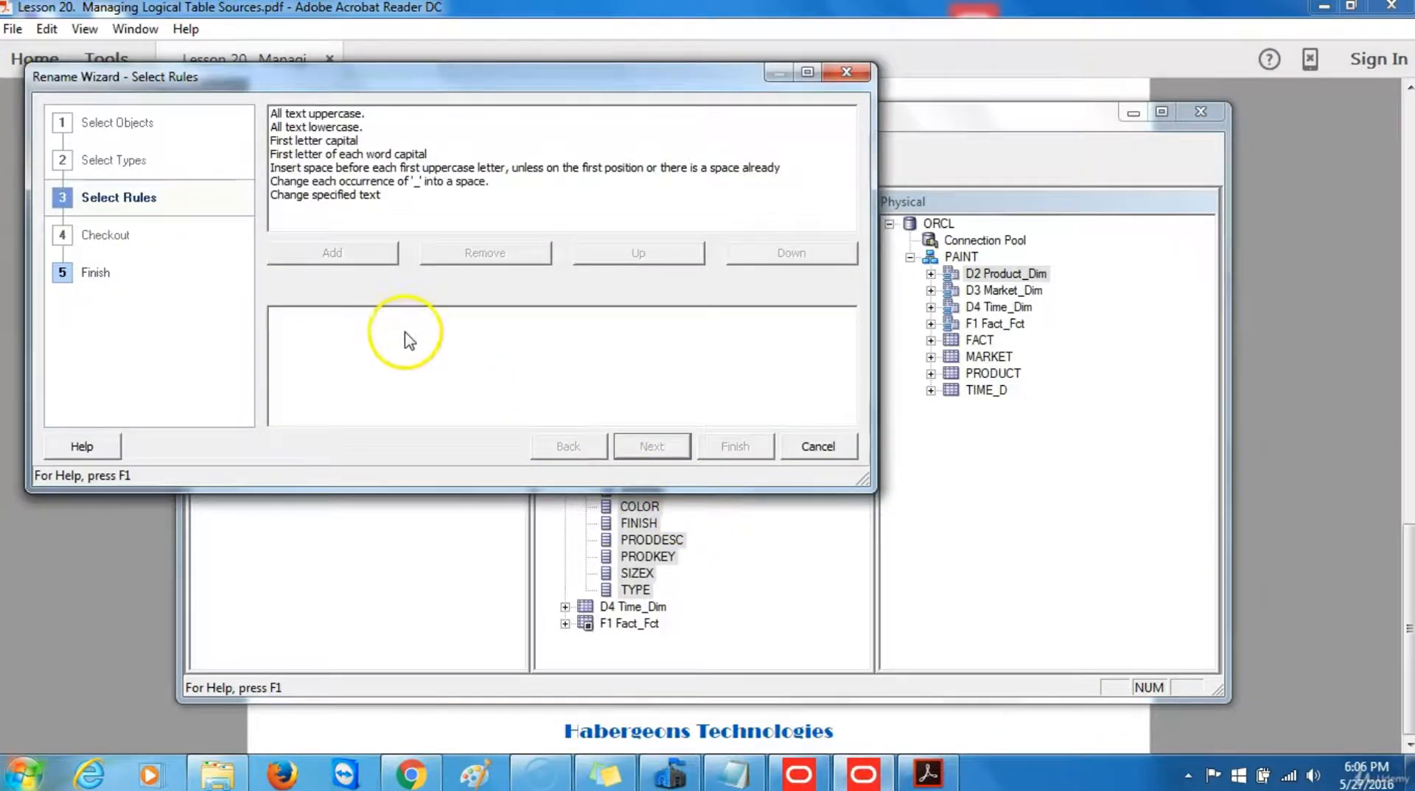
pyautogui.click(325, 127)
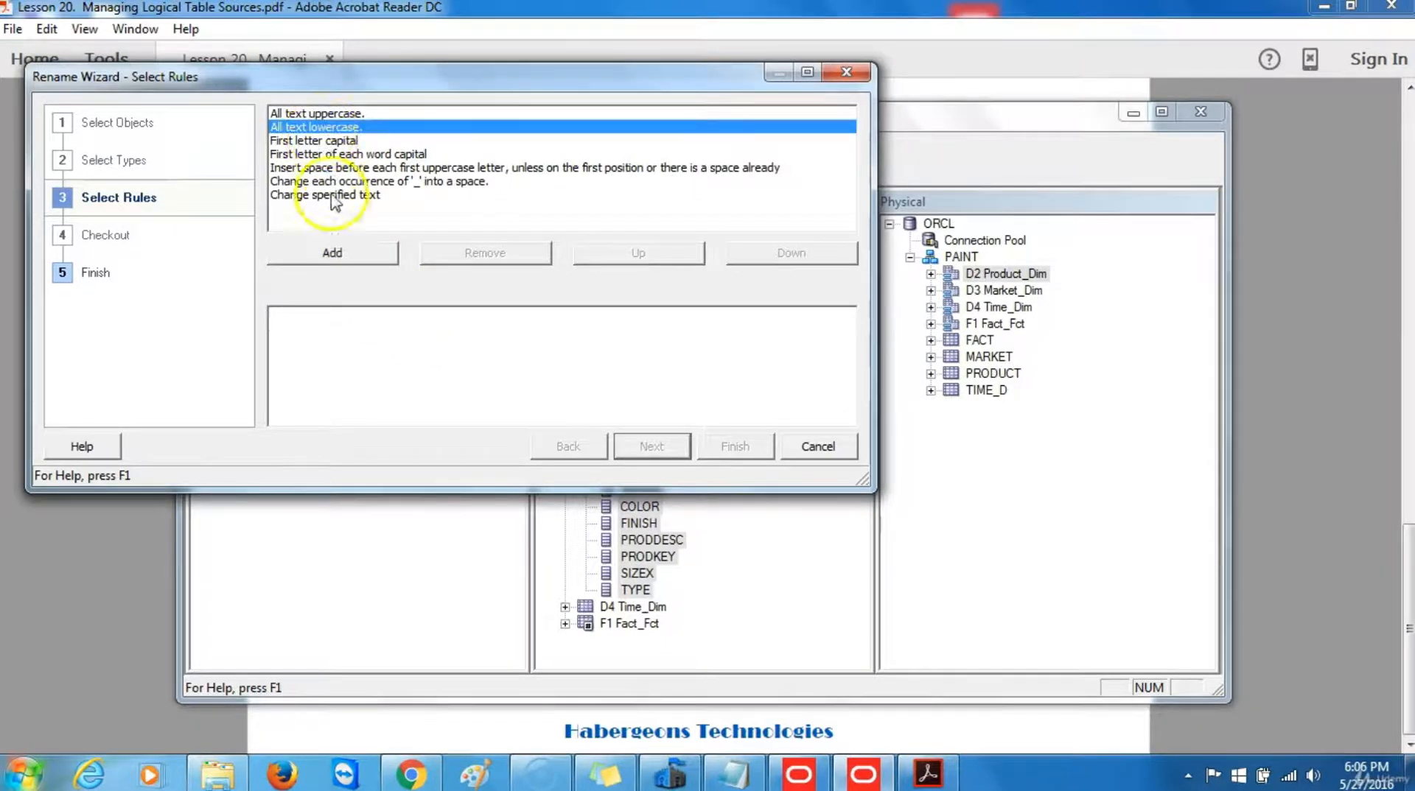
pyautogui.click(333, 254)
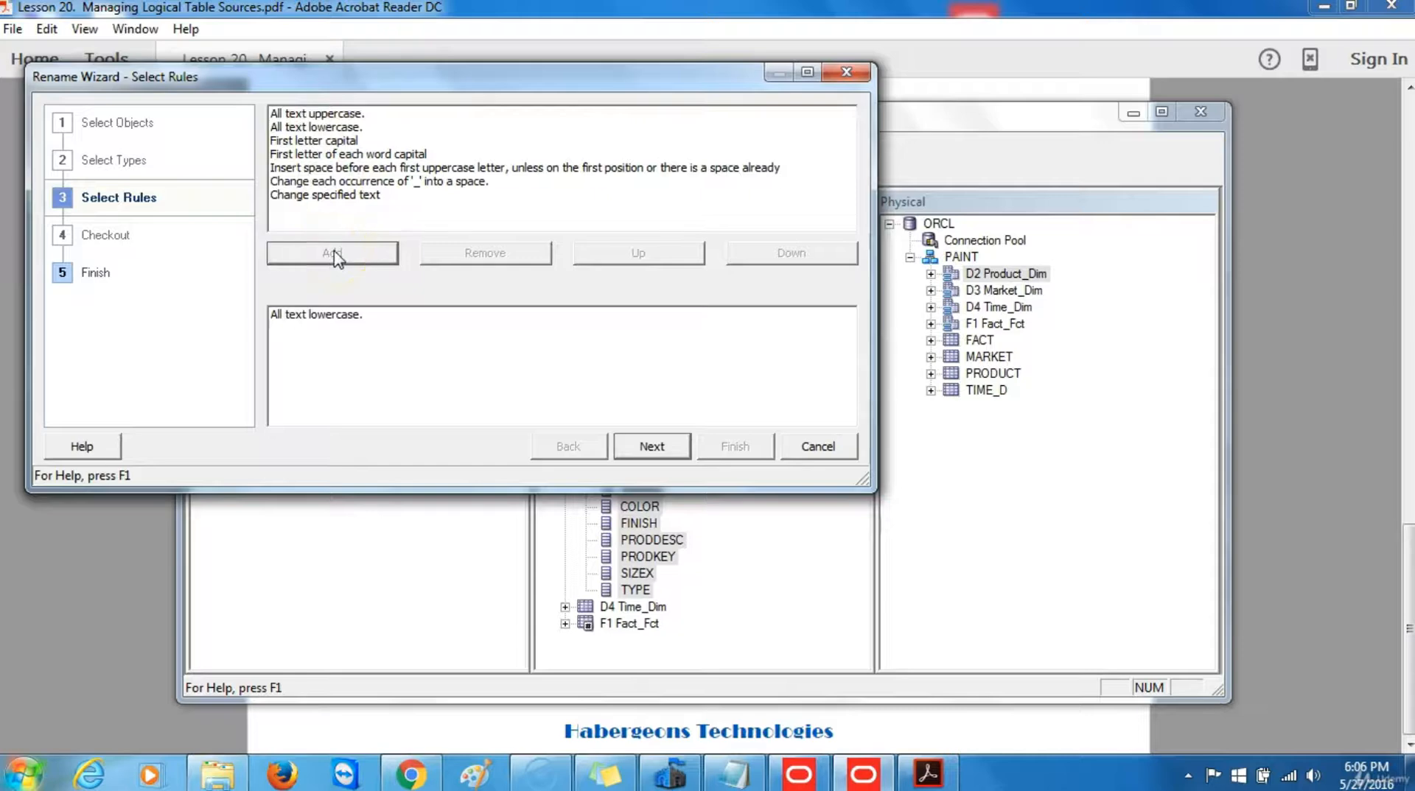
pyautogui.click(313, 141)
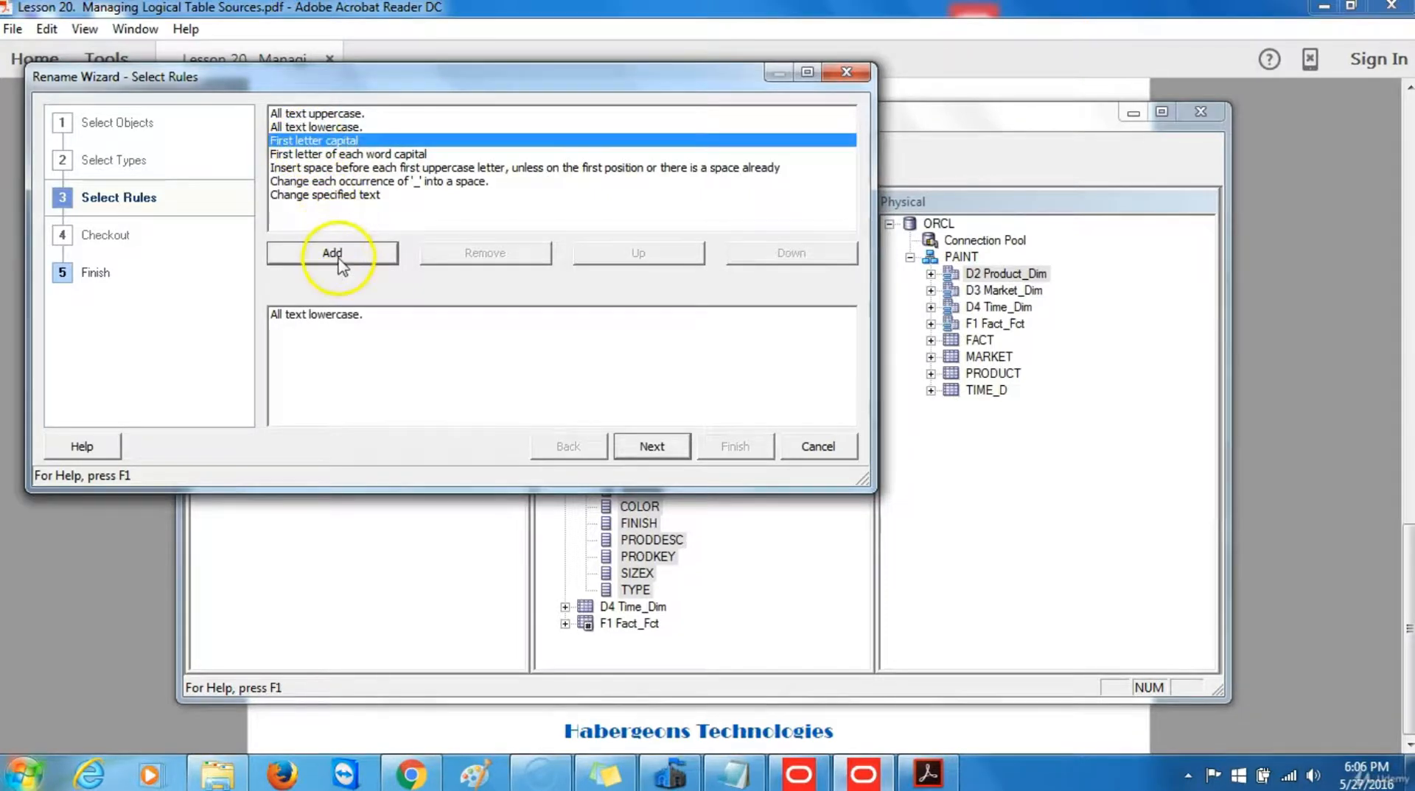
pyautogui.click(347, 154)
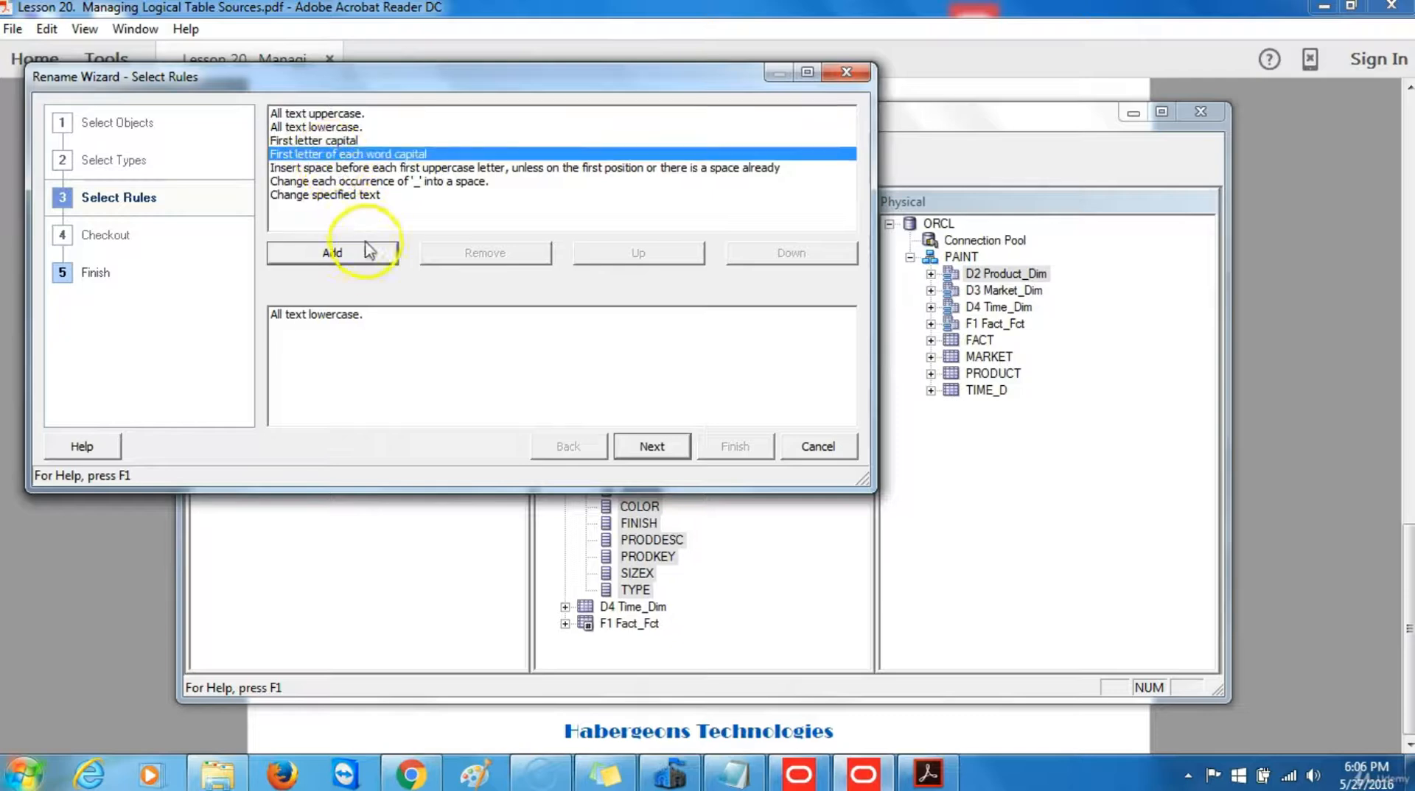
pyautogui.click(332, 252)
pyautogui.click(640, 449)
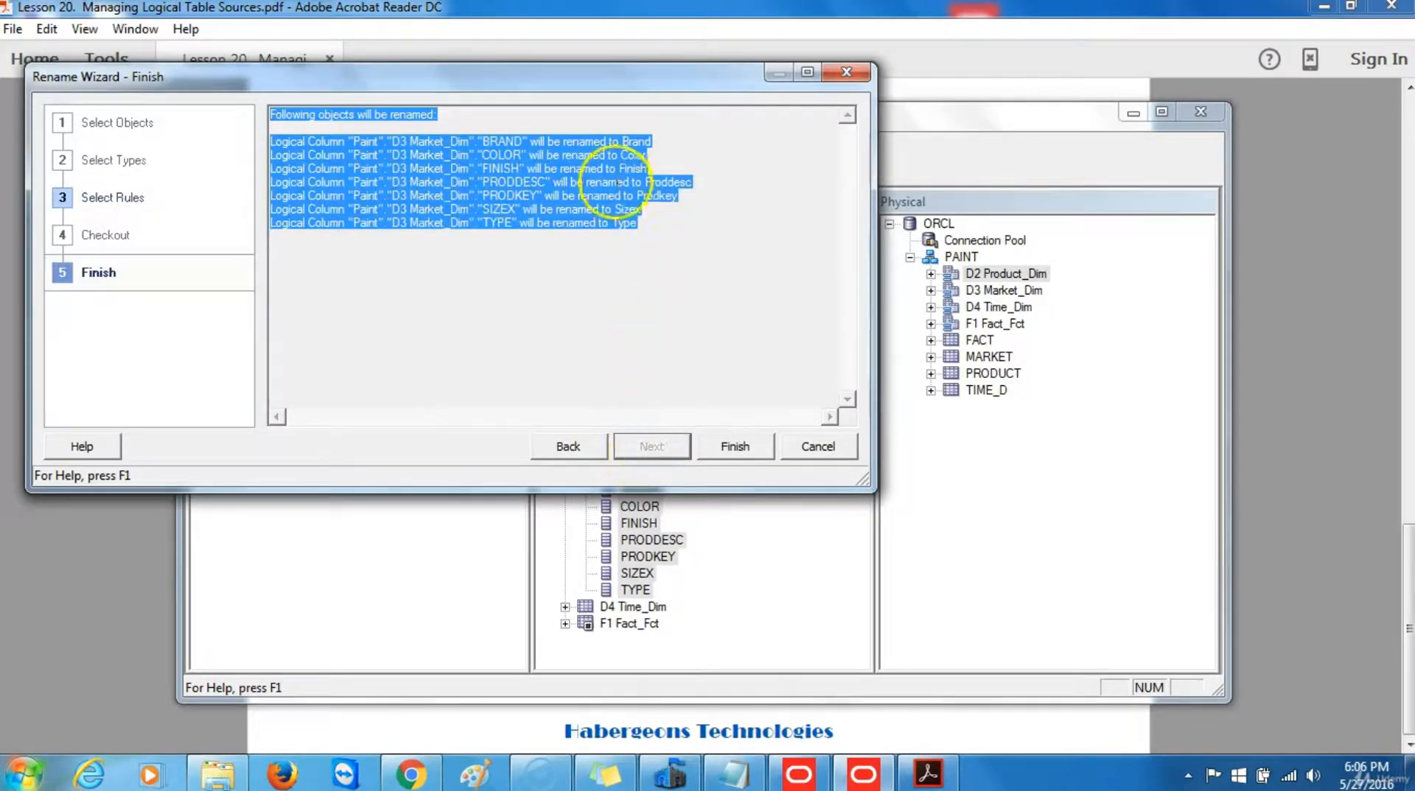
pyautogui.click(721, 460)
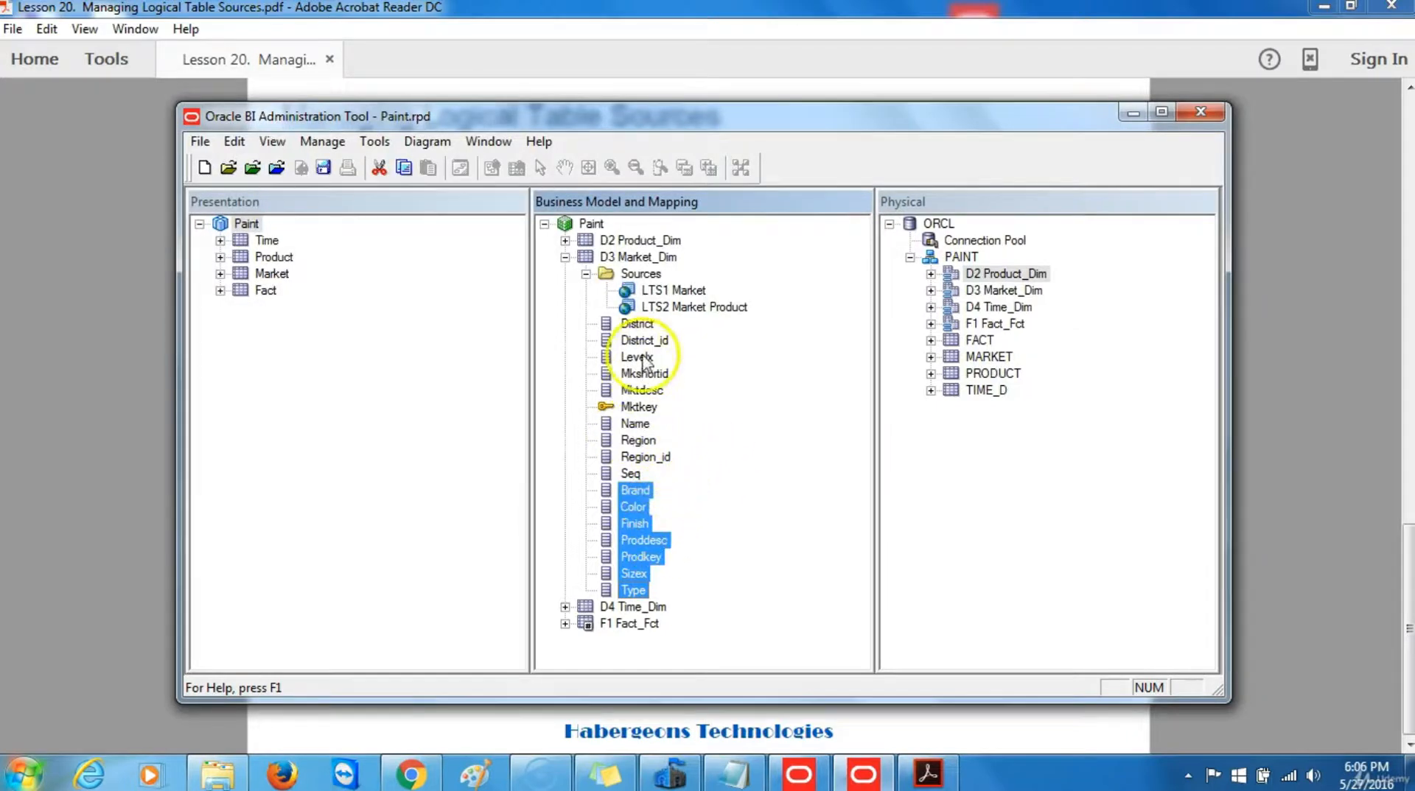
pyautogui.click(685, 492)
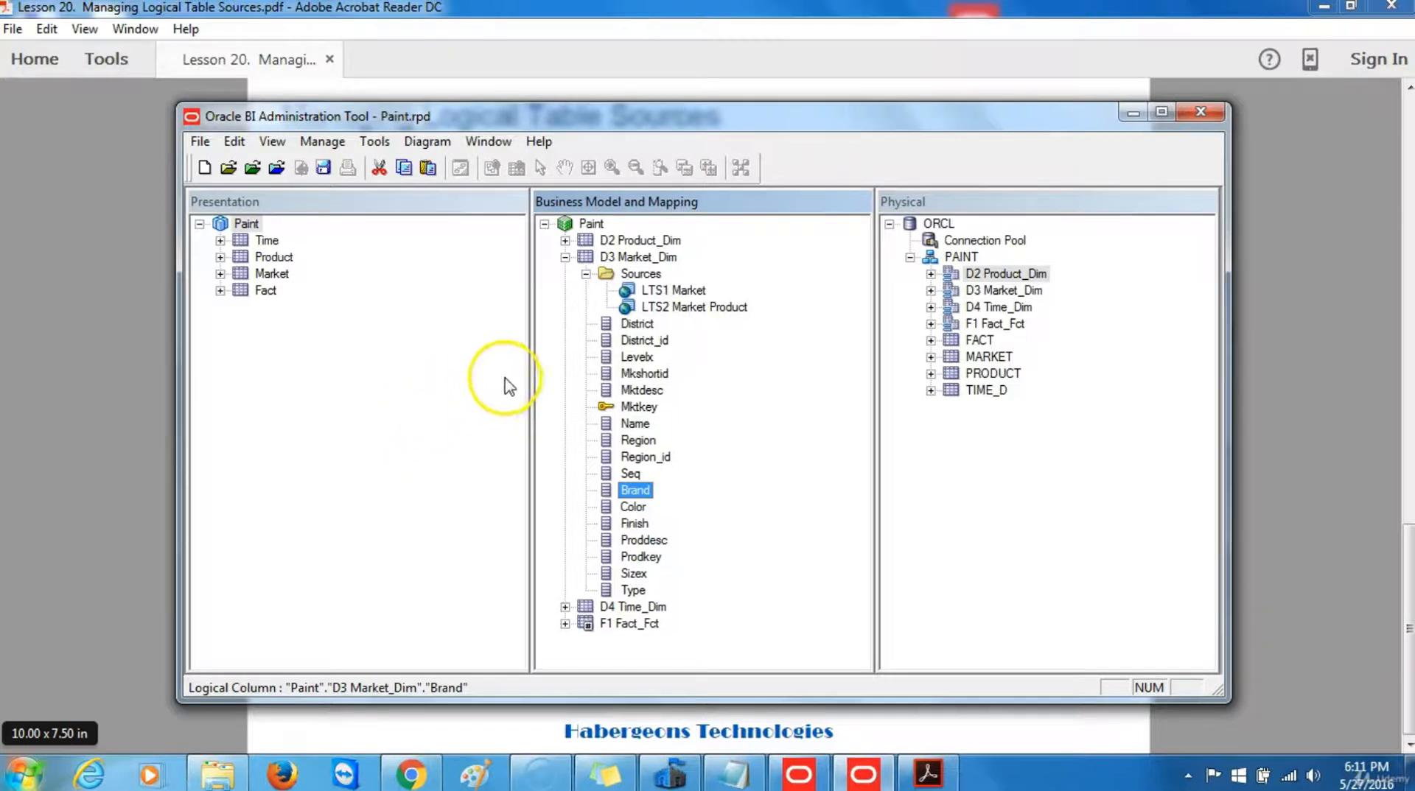
# Step: Rename the logical table source of D2 Product_Dim in the business model as LTS1 Product
pyautogui.click(565, 241)
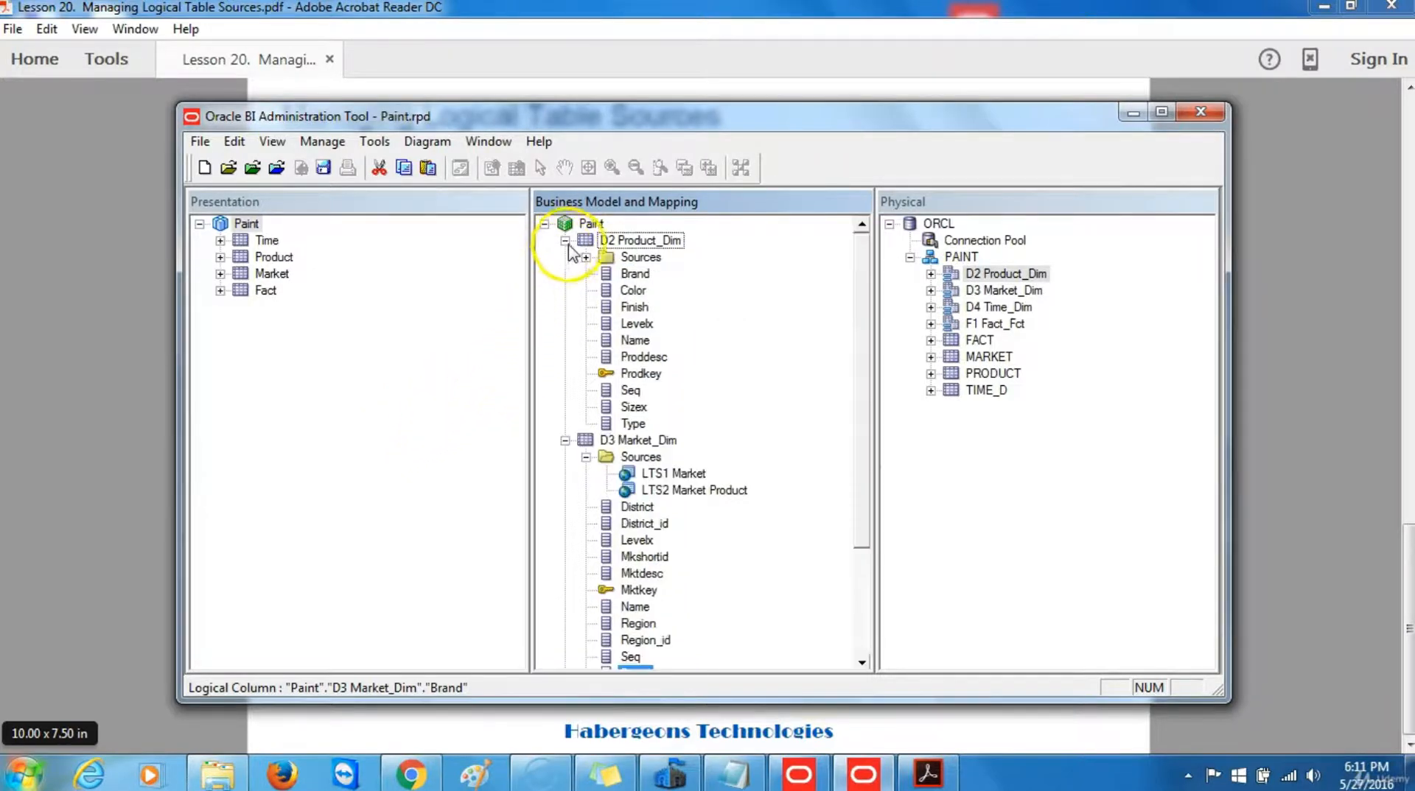
pyautogui.click(586, 258)
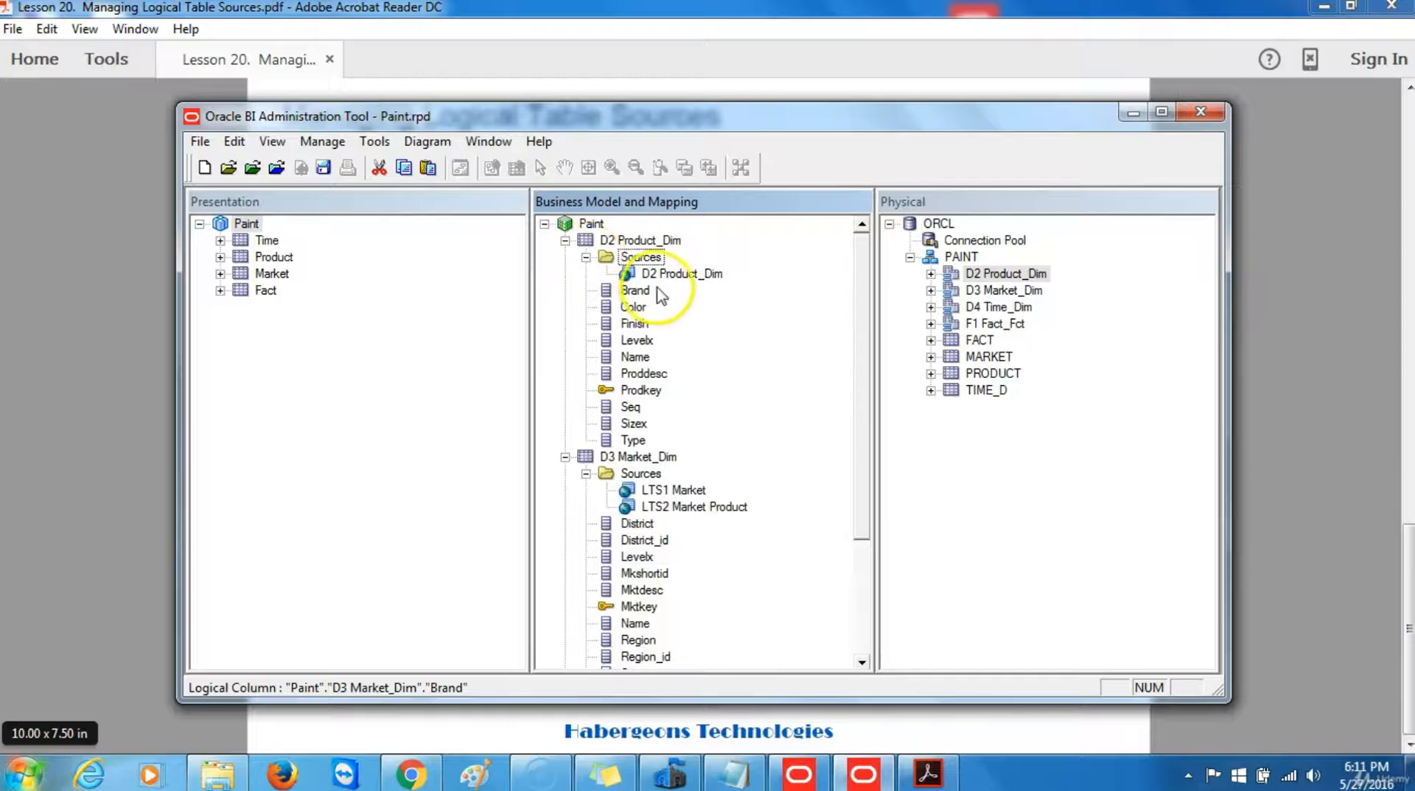
pyautogui.click(664, 277)
pyautogui.rightClick(665, 287)
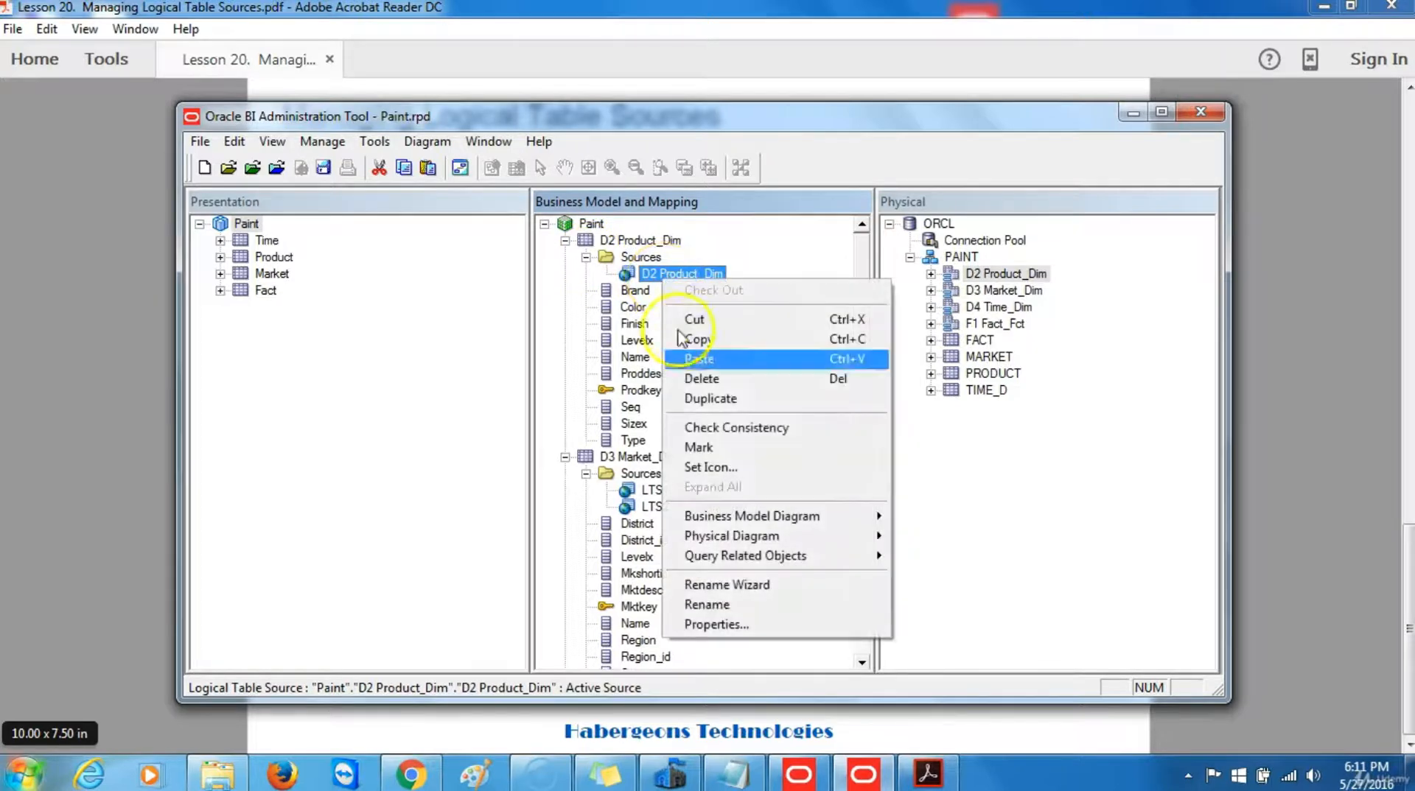
pyautogui.click(707, 605)
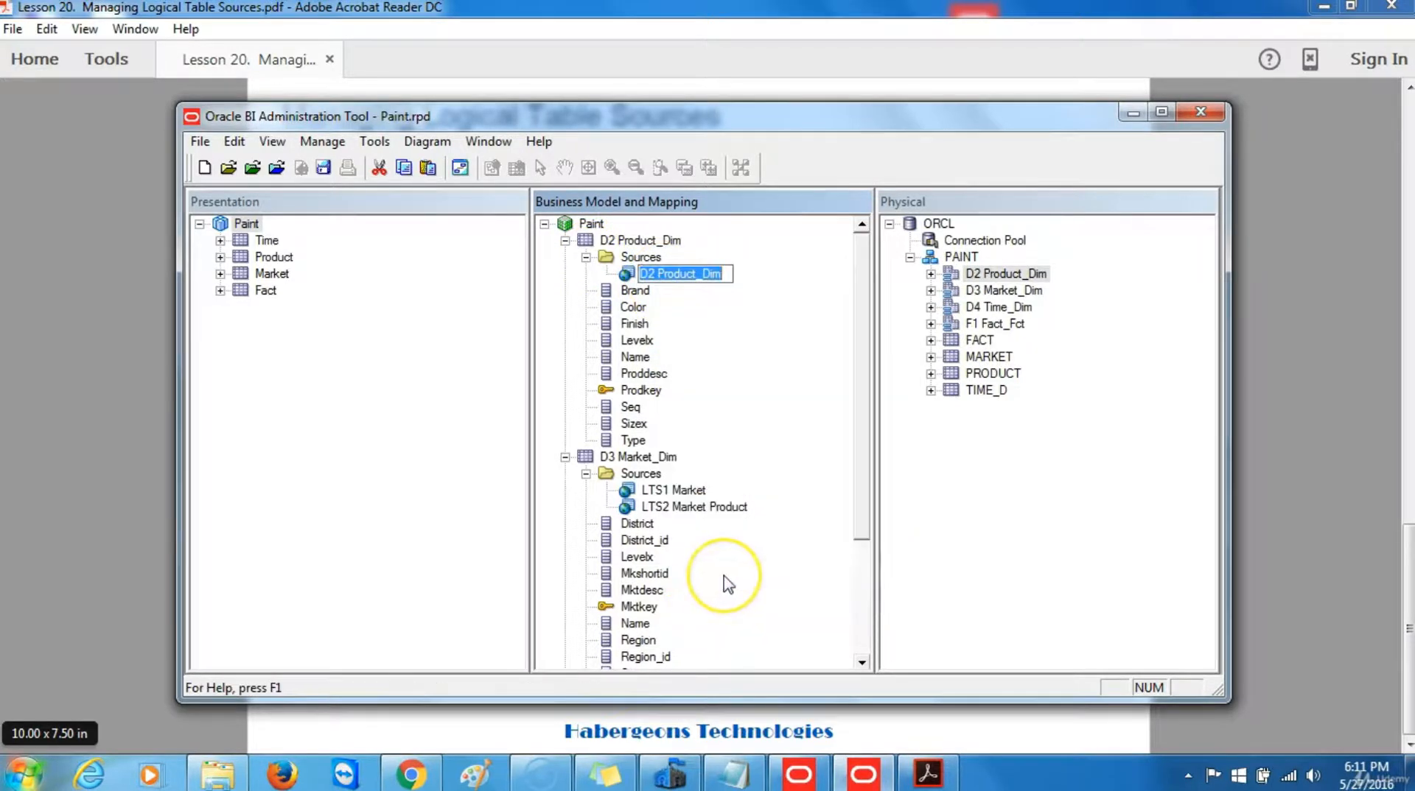
pyautogui.write('LST')
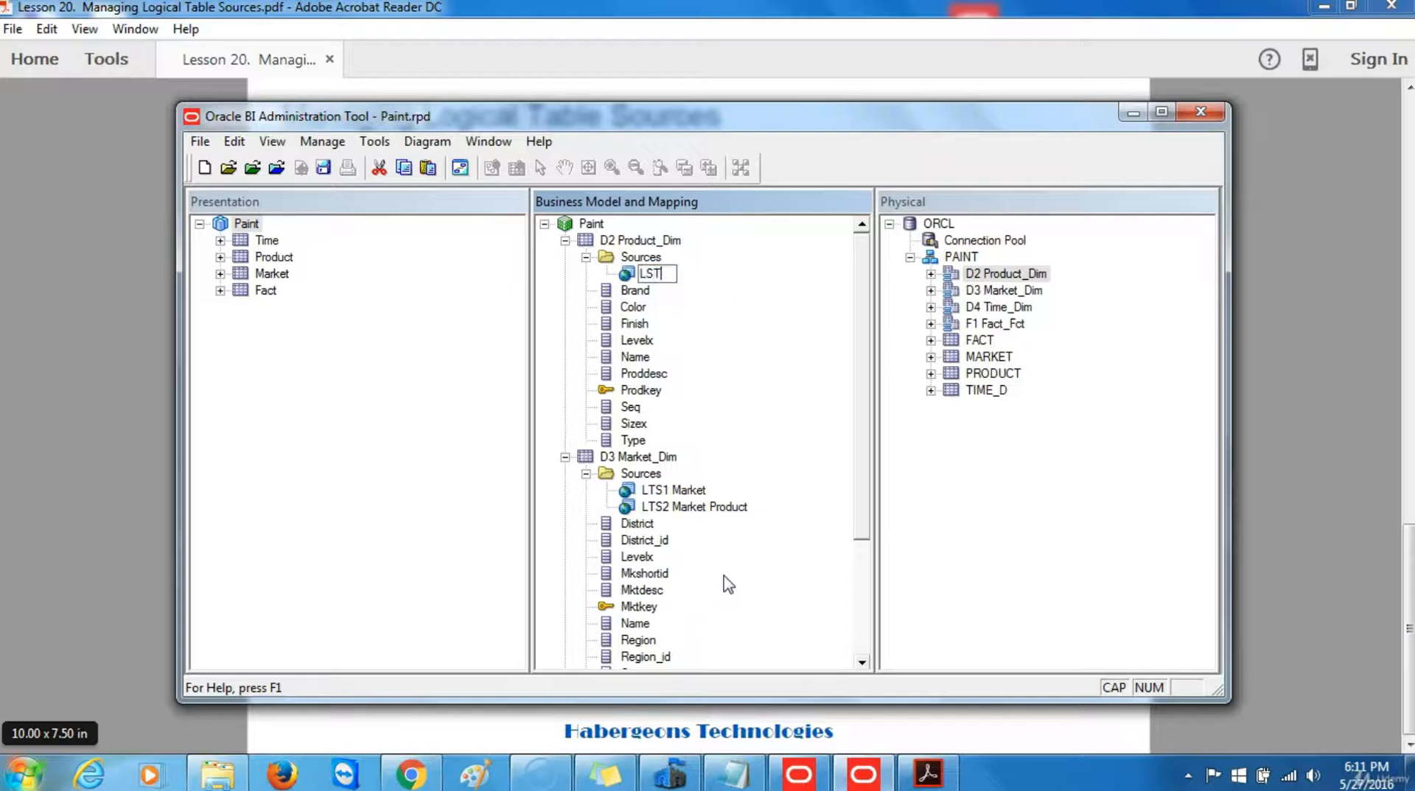
pyautogui.write('S')
pyautogui.write(' P')
pyautogui.press('capslock')
pyautogui.write('roduct')
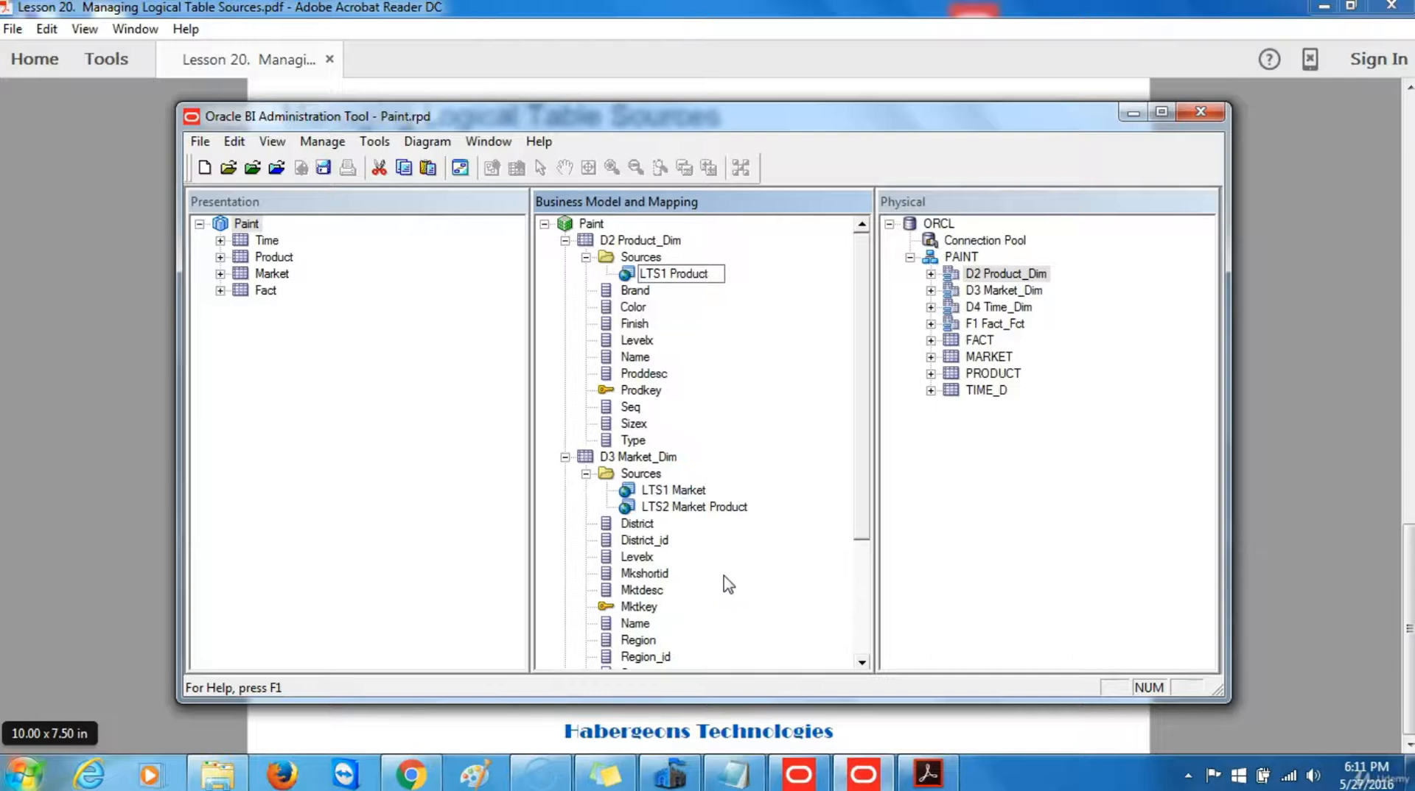
pyautogui.click(681, 410)
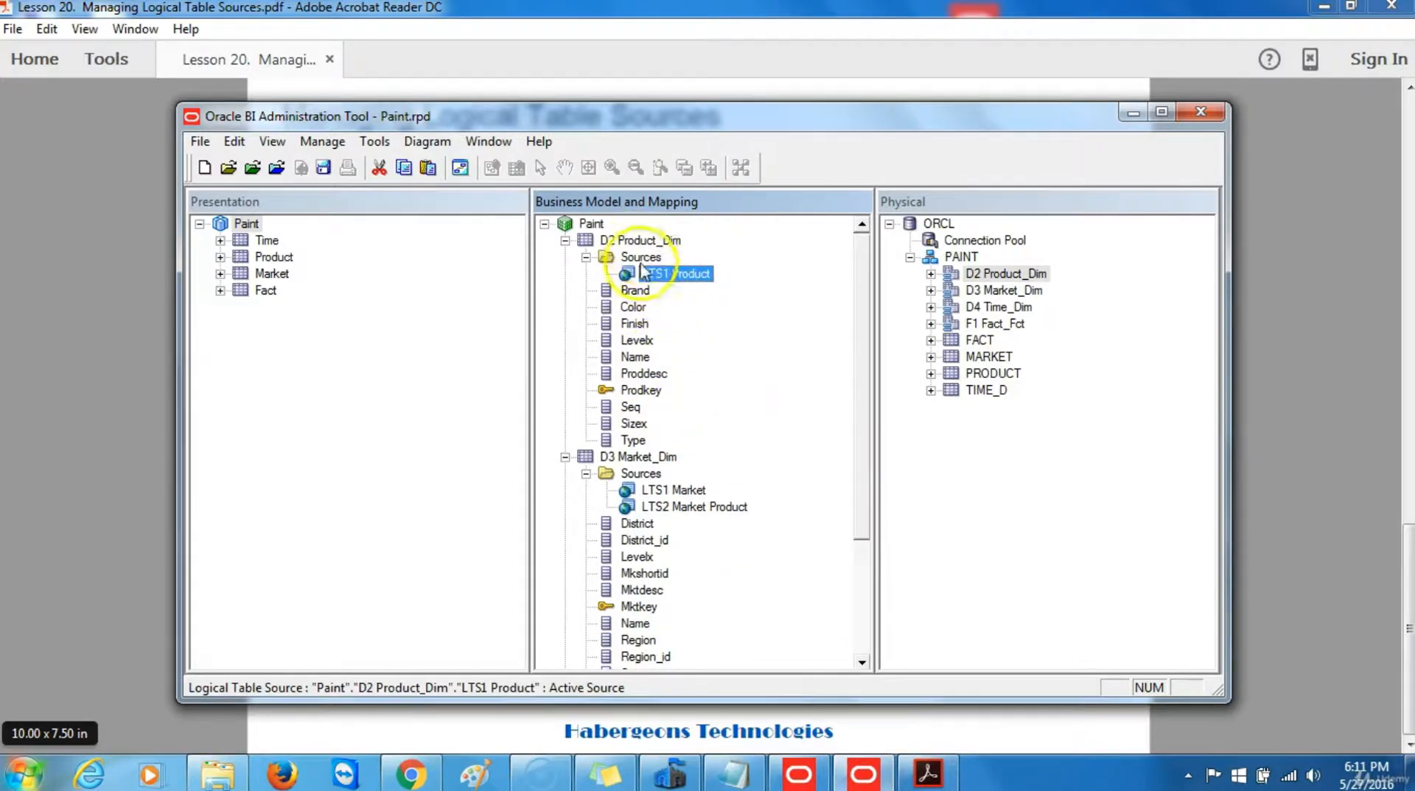
pyautogui.click(676, 280)
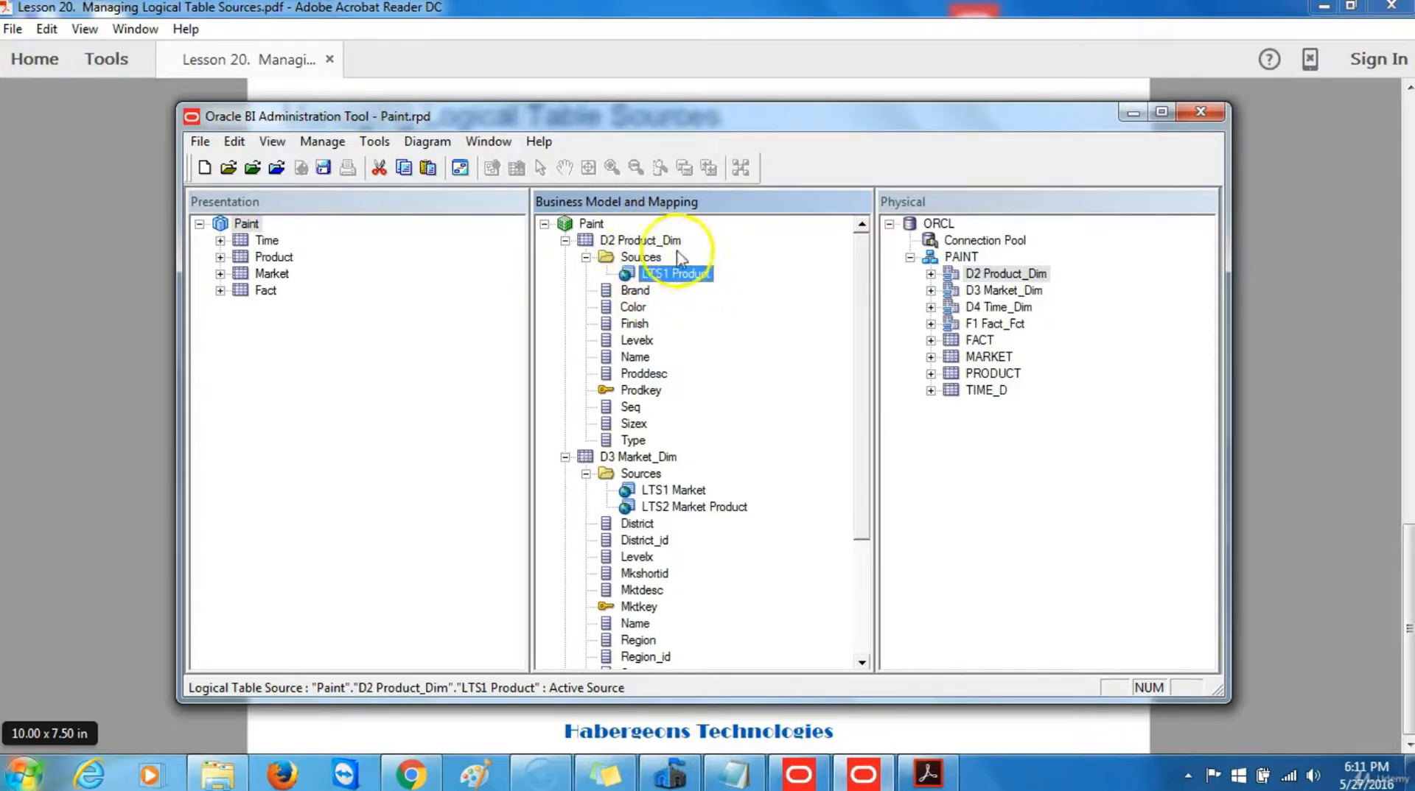
# Step: Check the name of the logical table source under D4 Time_Dim
pyautogui.scroll(-1, 718, 313)
pyautogui.scroll(-4, 724, 322)
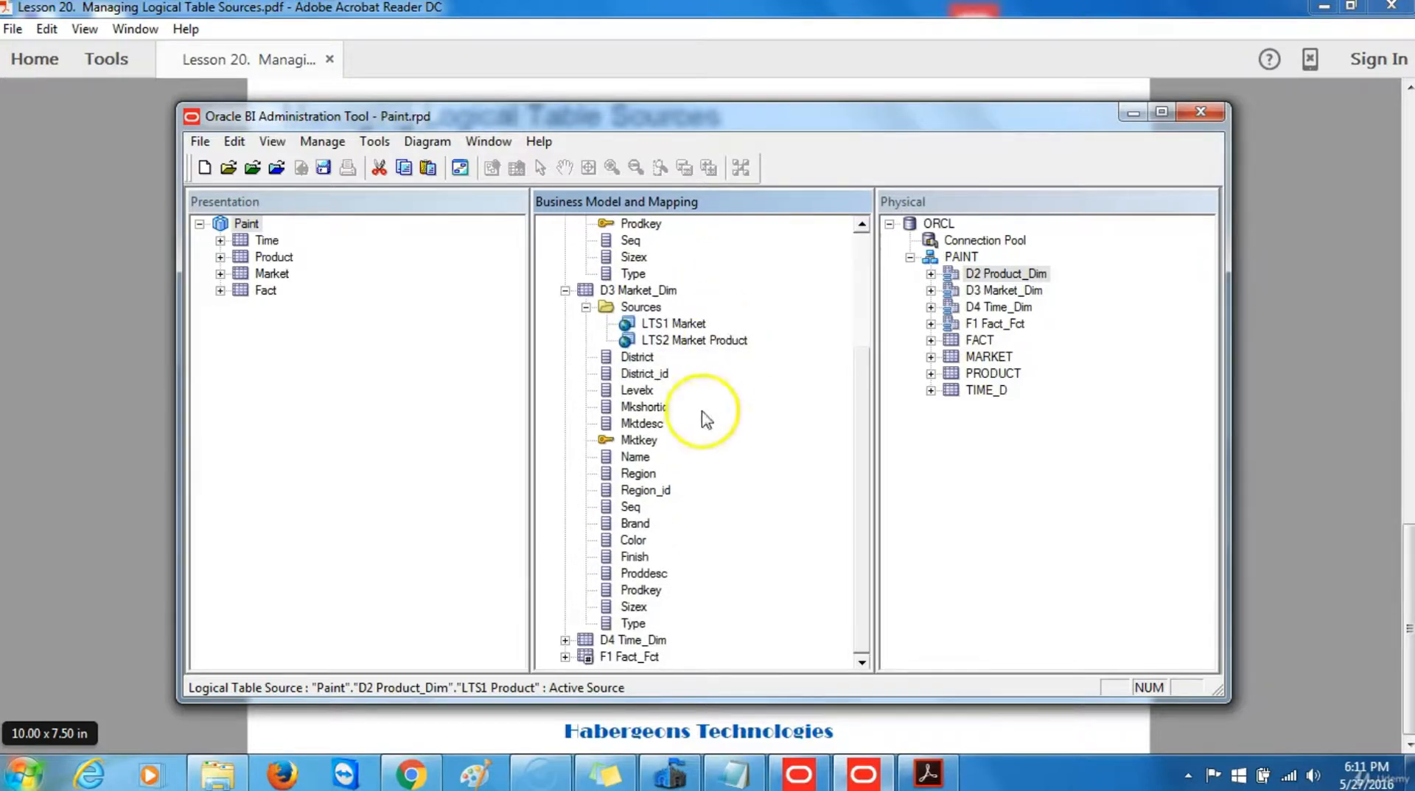
pyautogui.click(565, 640)
pyautogui.scroll(-1, 738, 426)
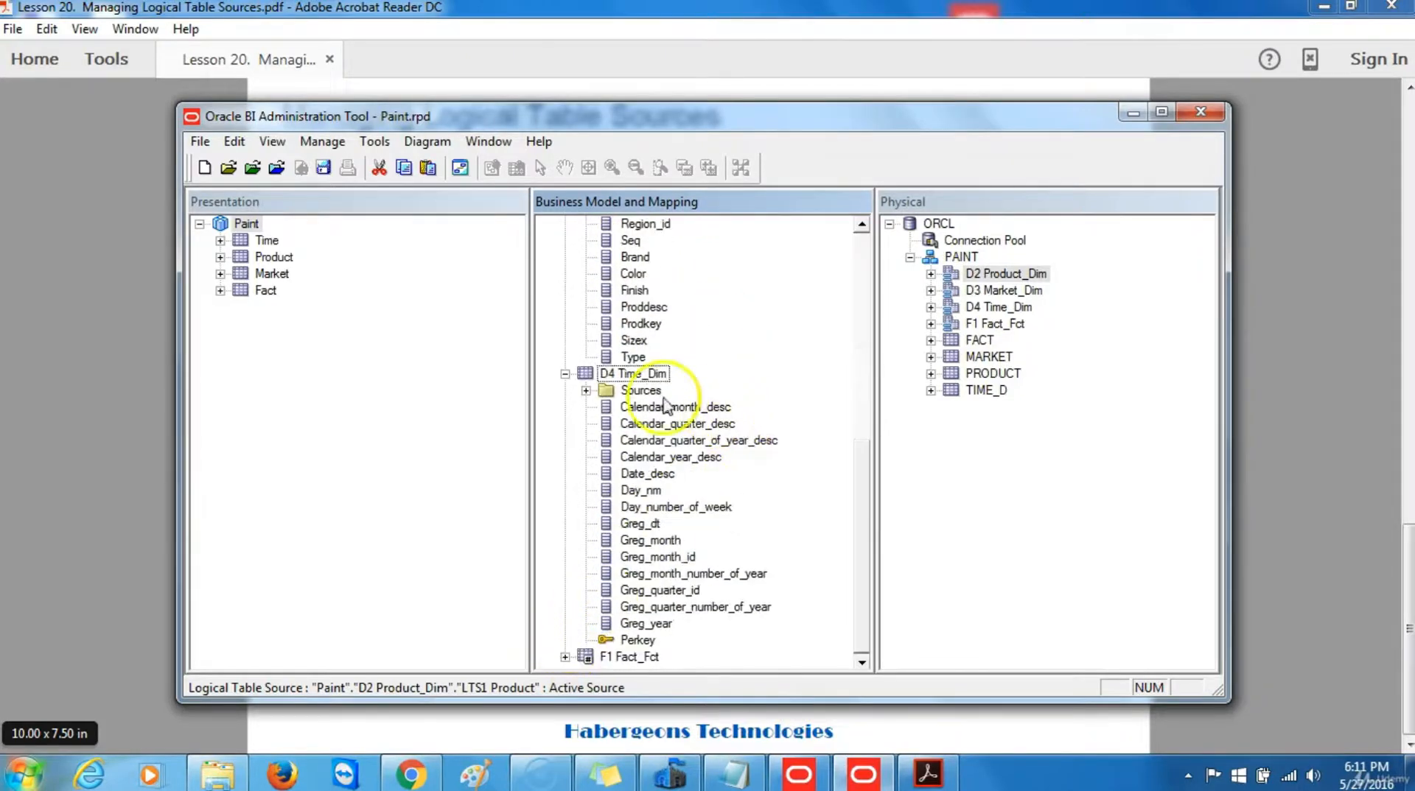
pyautogui.click(586, 391)
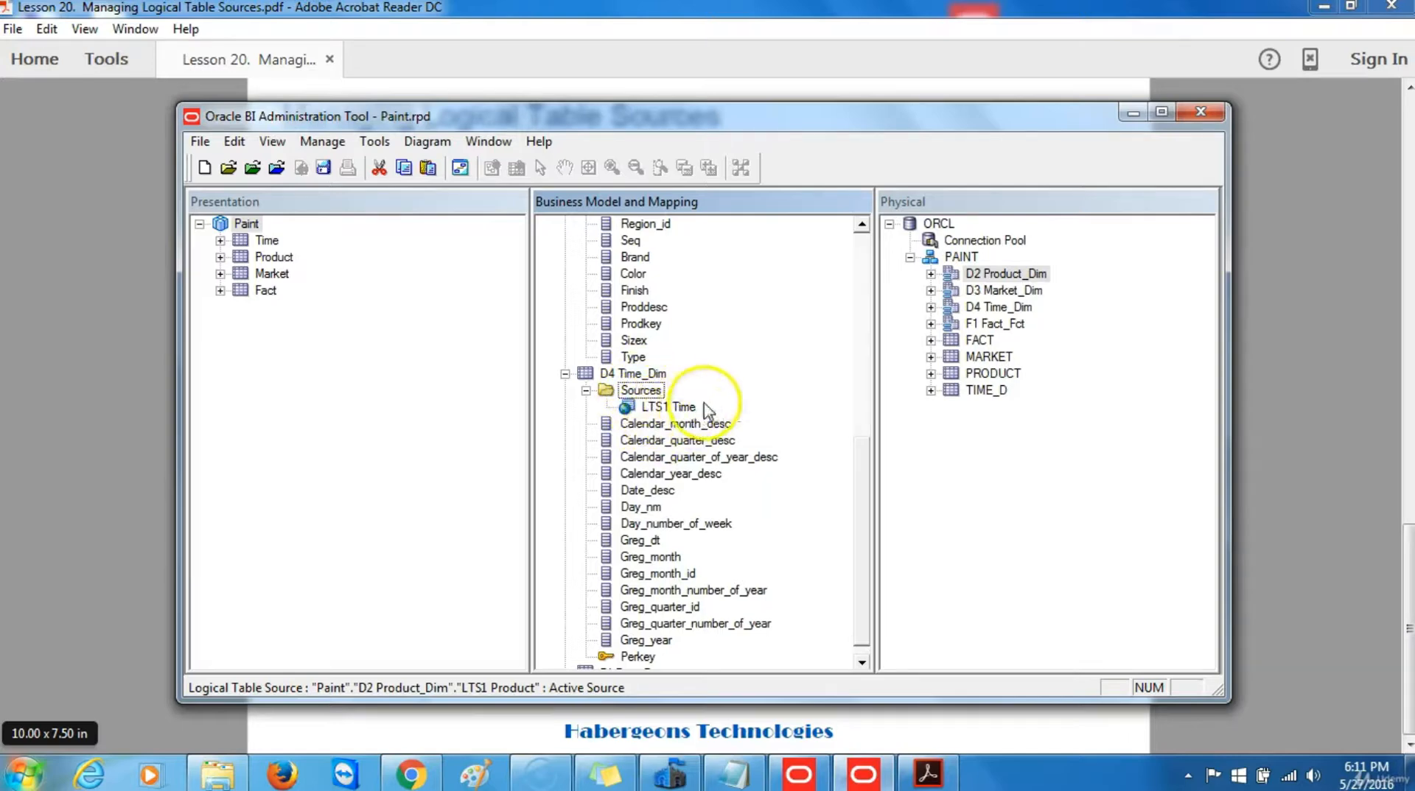
pyautogui.click(586, 391)
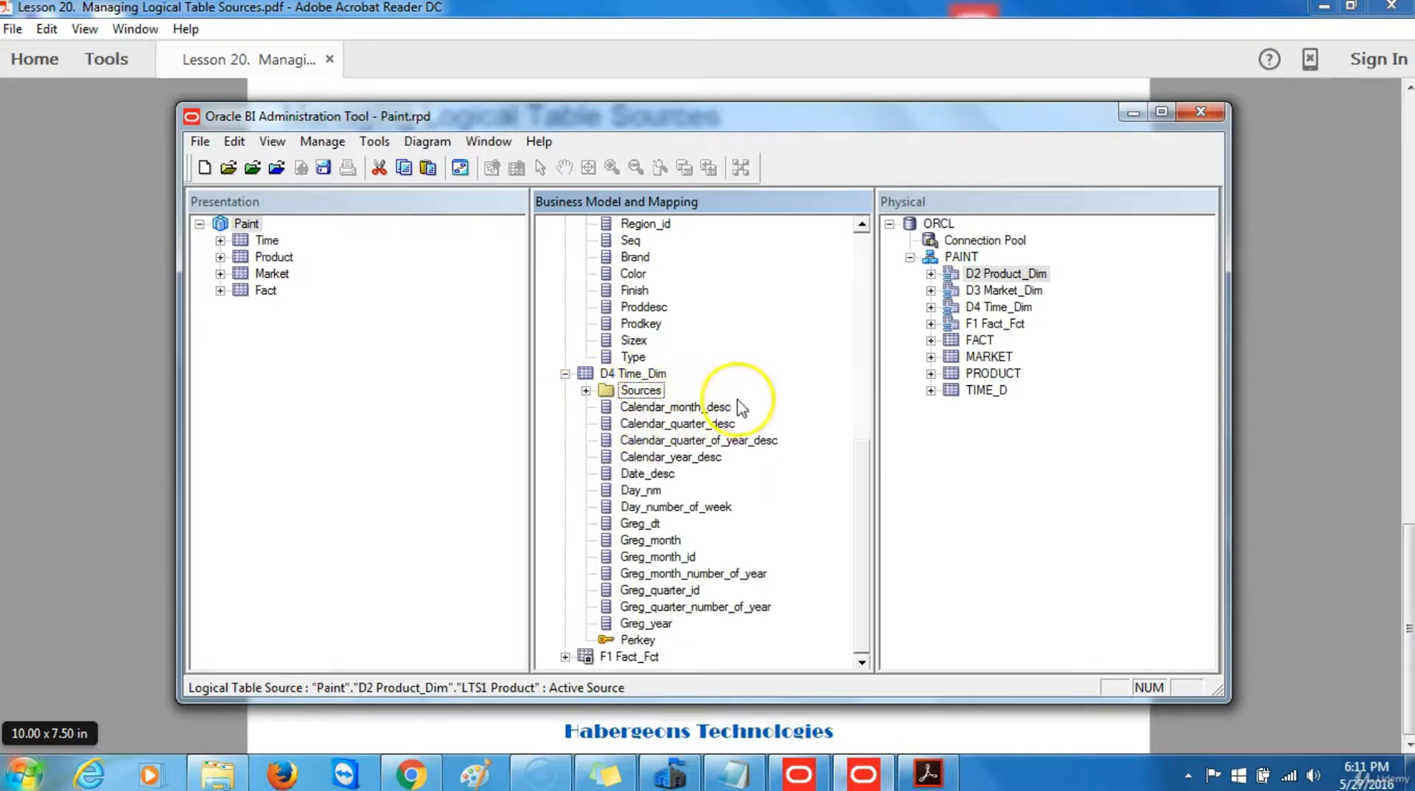
# Step: Rename the logical table source of F1 Fact_Fct in the business model as LTS1 Fact
pyautogui.click(565, 658)
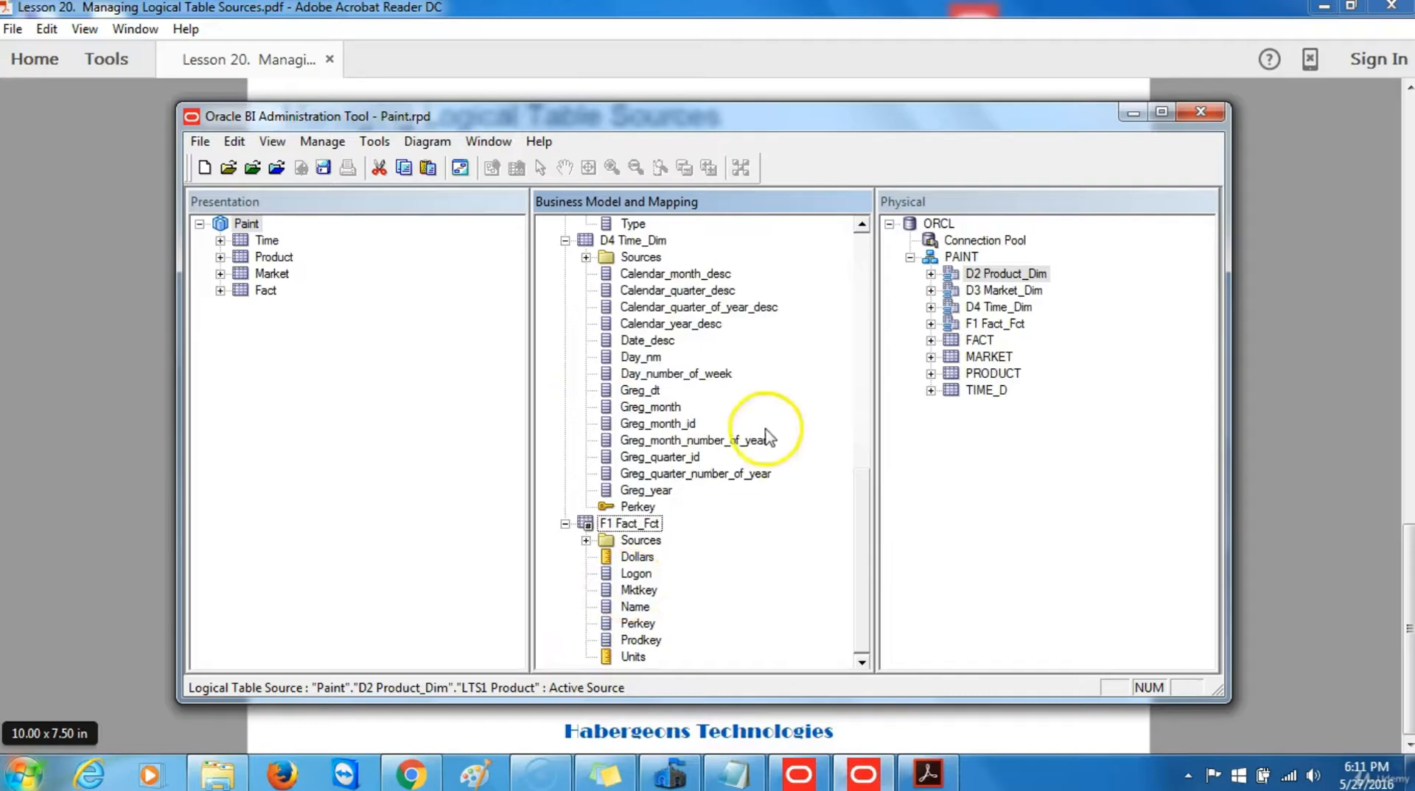
pyautogui.click(586, 540)
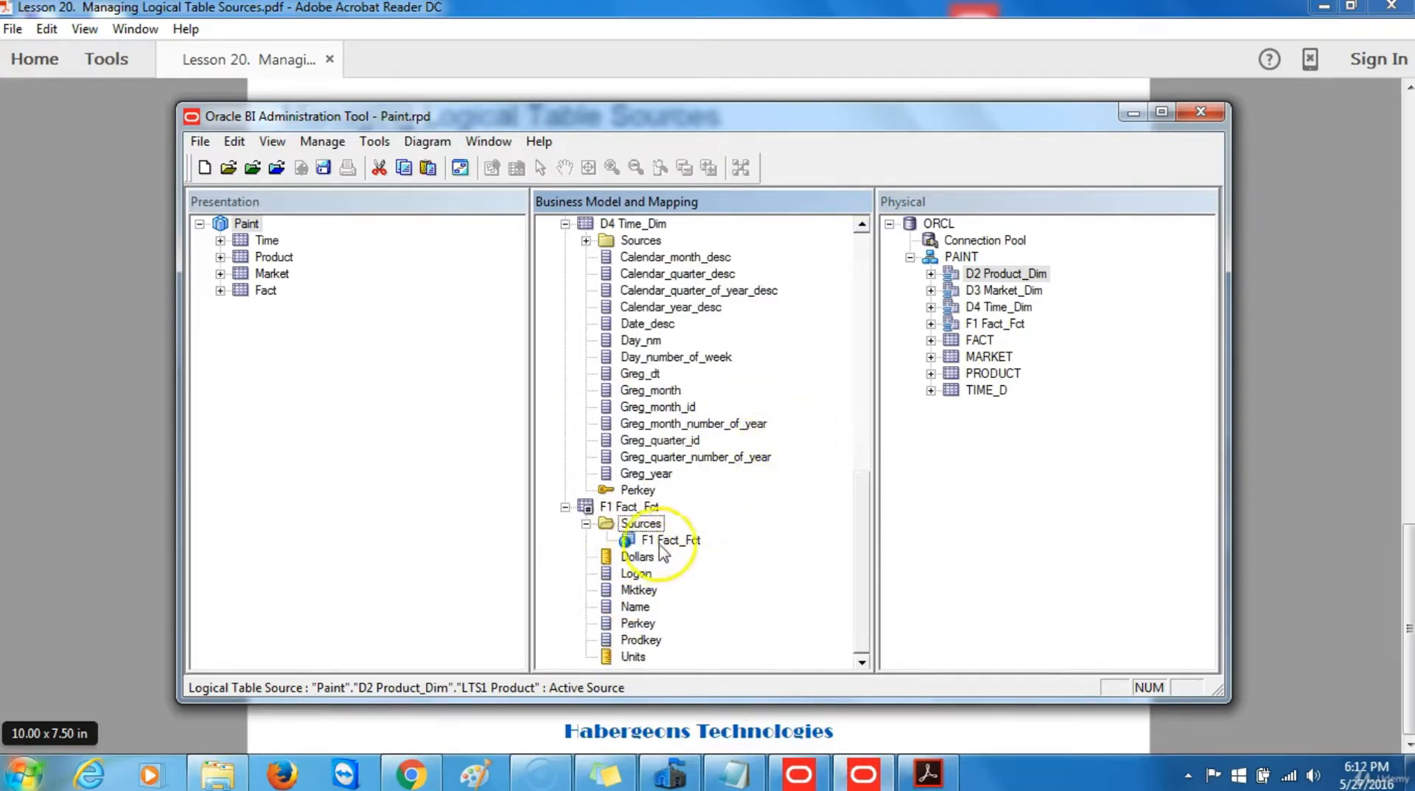
pyautogui.click(666, 542)
pyautogui.rightClick(667, 543)
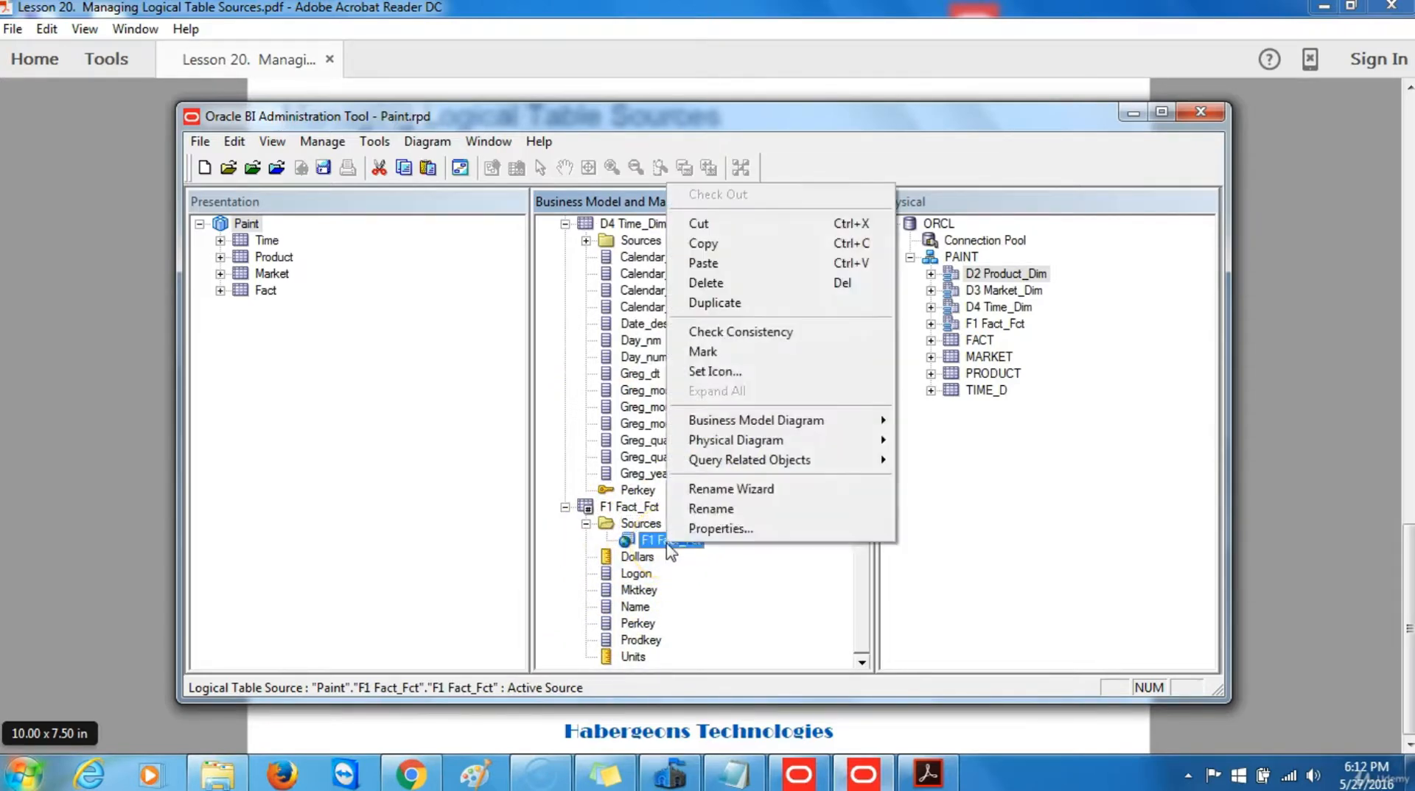
pyautogui.click(714, 509)
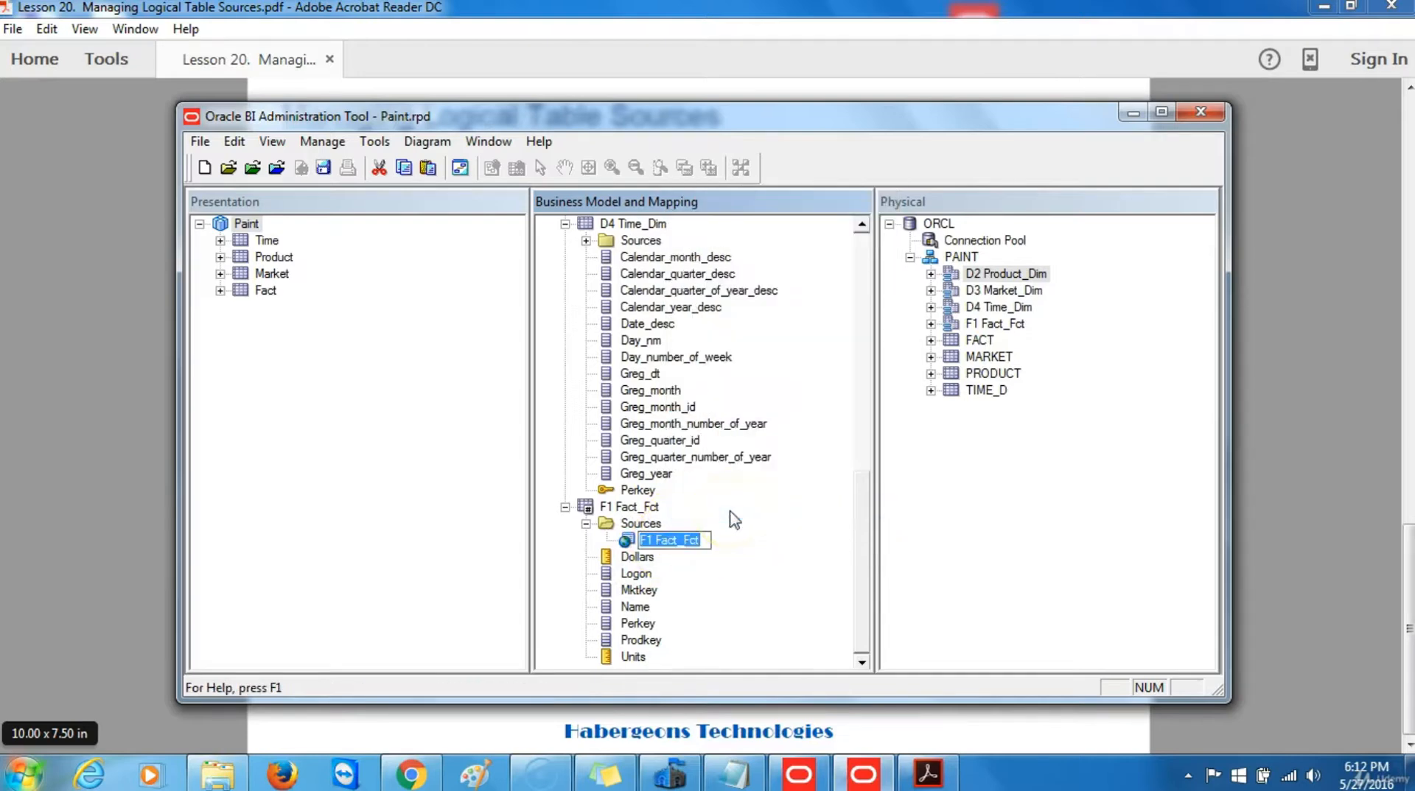
pyautogui.write('LTS')
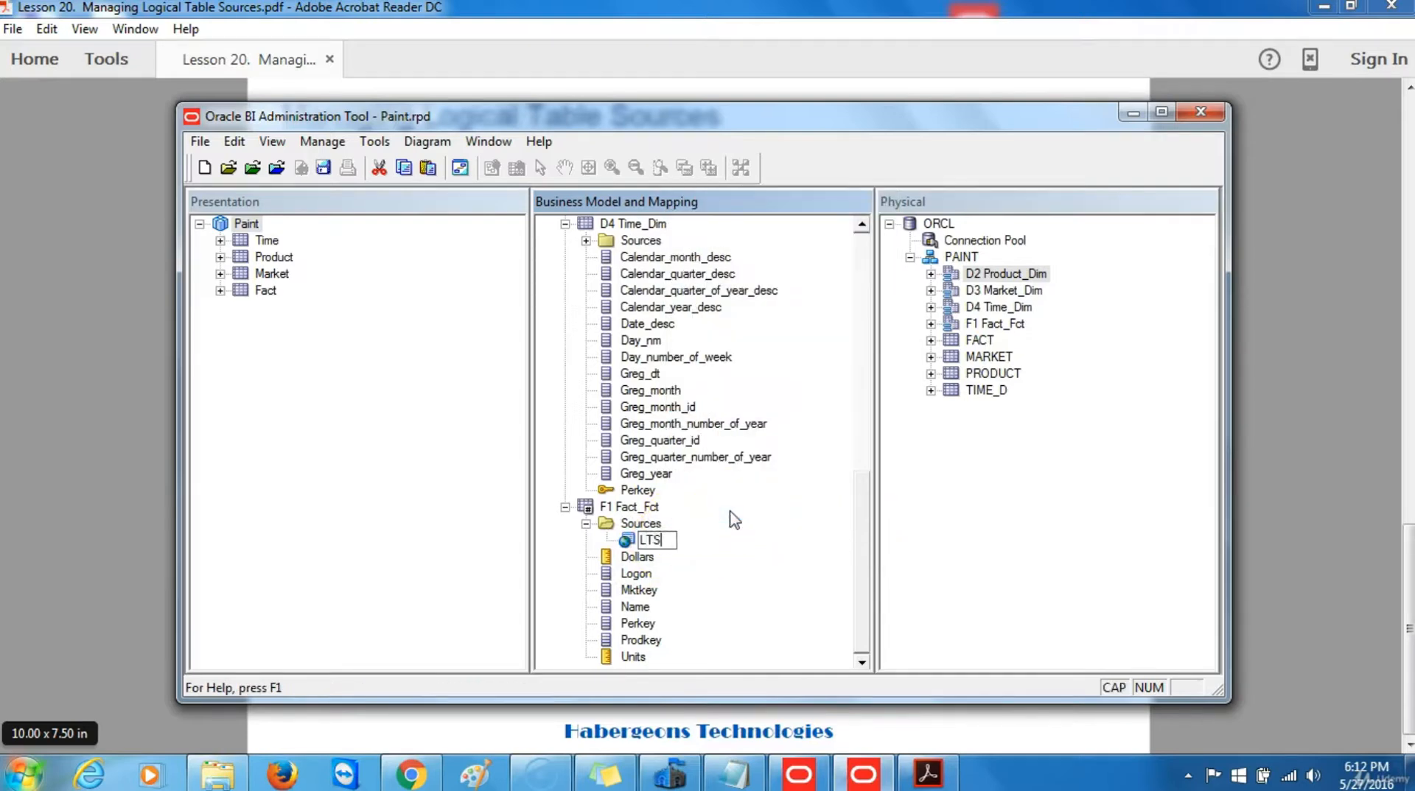
pyautogui.write('1 F')
pyautogui.press('capslock')
pyautogui.write('act')
pyautogui.press('Return')
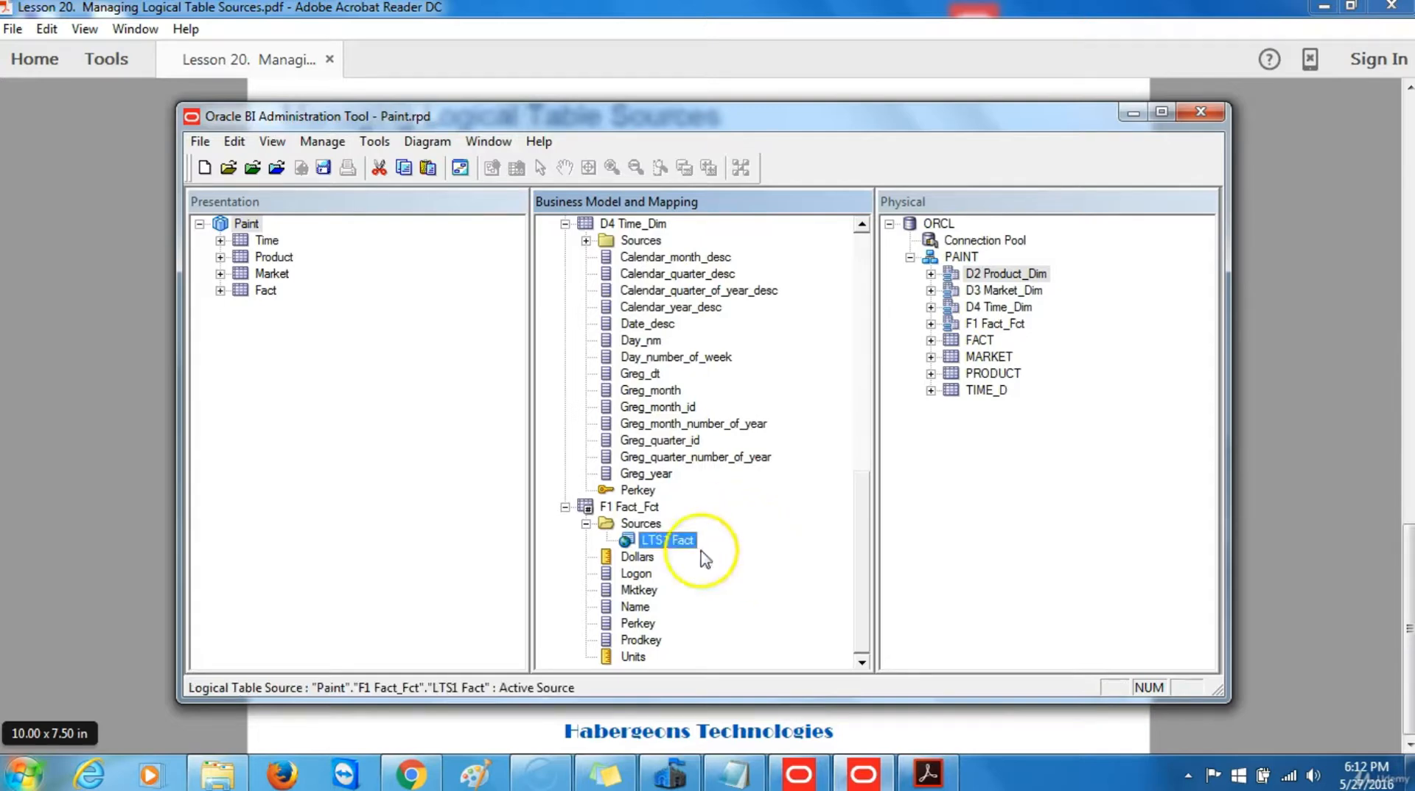
# Step: Collapse the fact table and the three dimension tables in the Paint business model
pyautogui.click(566, 508)
pyautogui.click(565, 382)
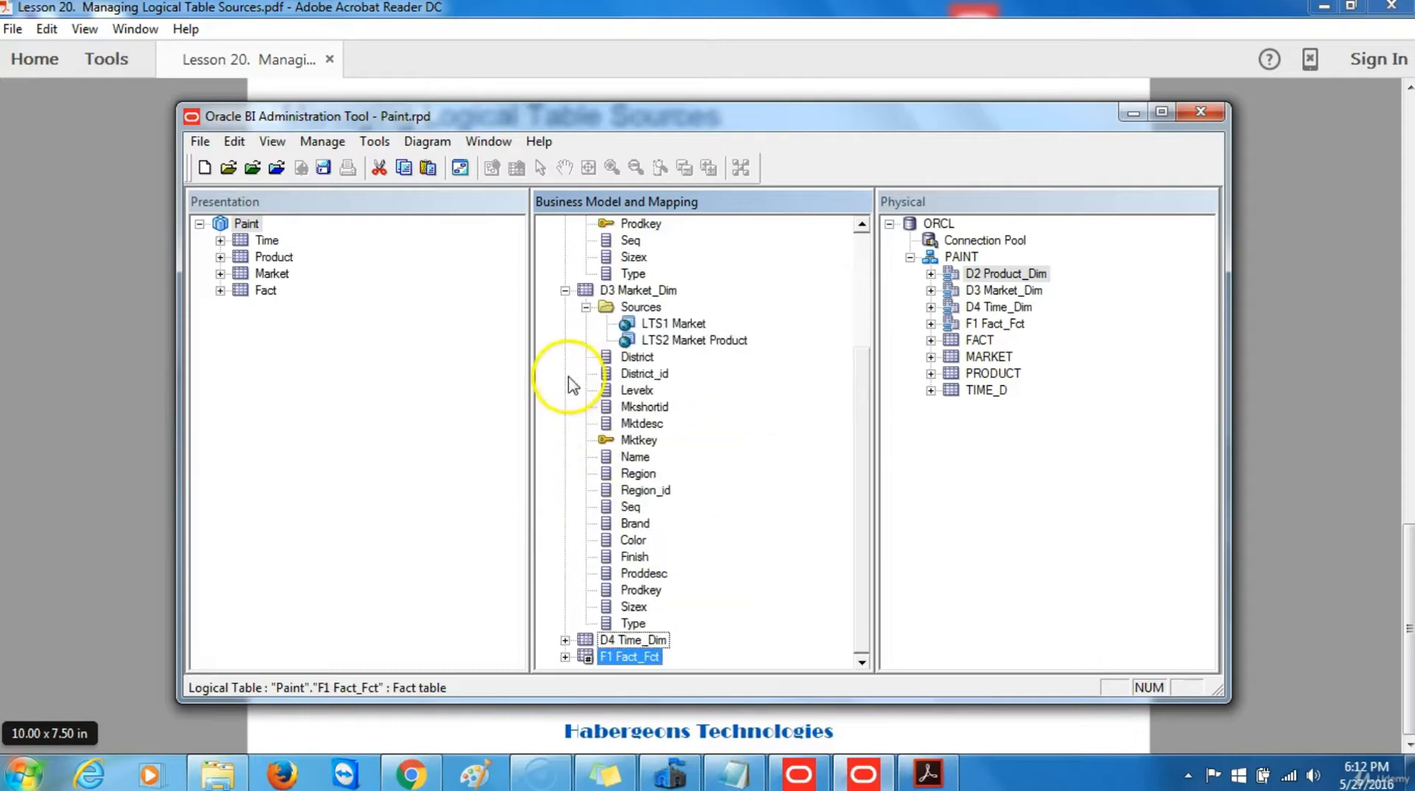
pyautogui.click(565, 290)
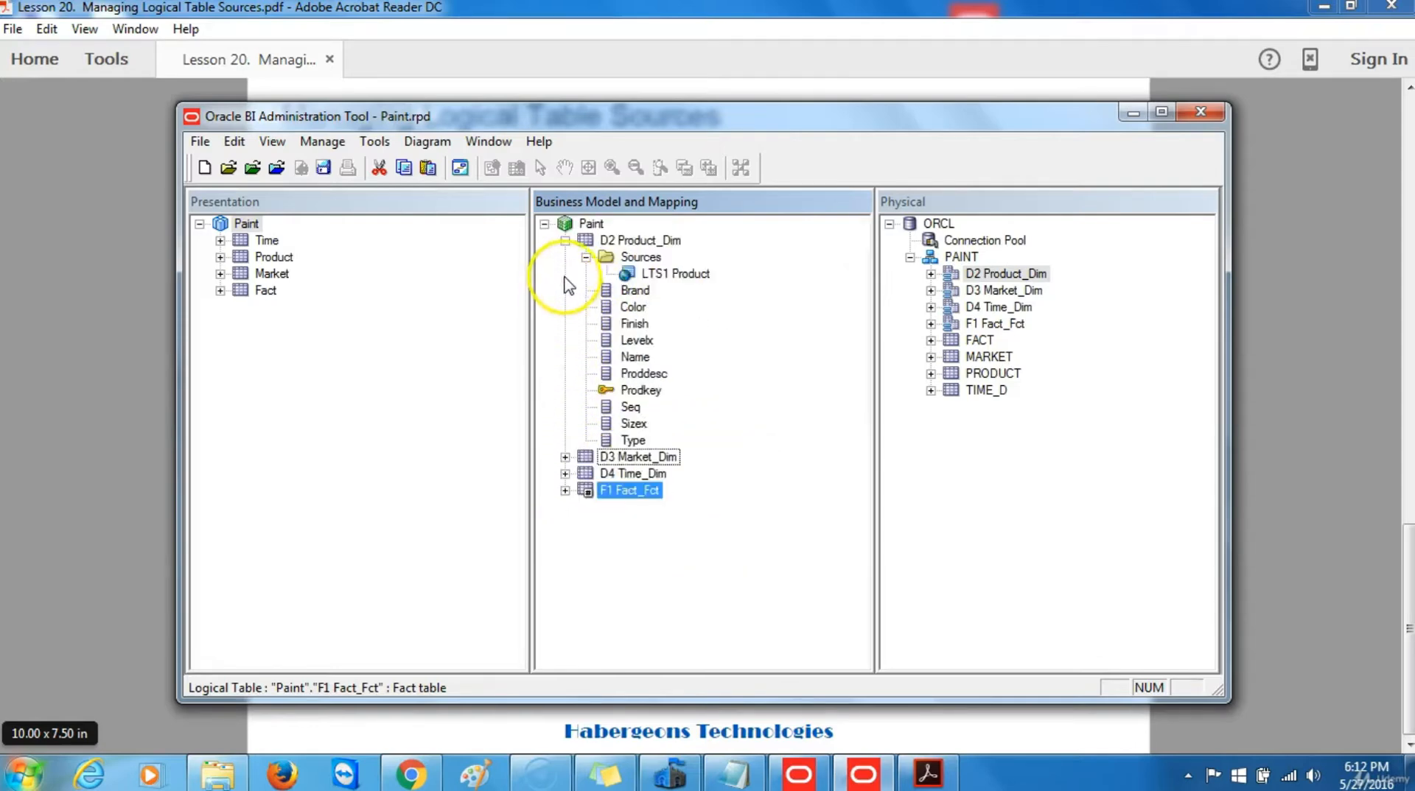
pyautogui.click(564, 241)
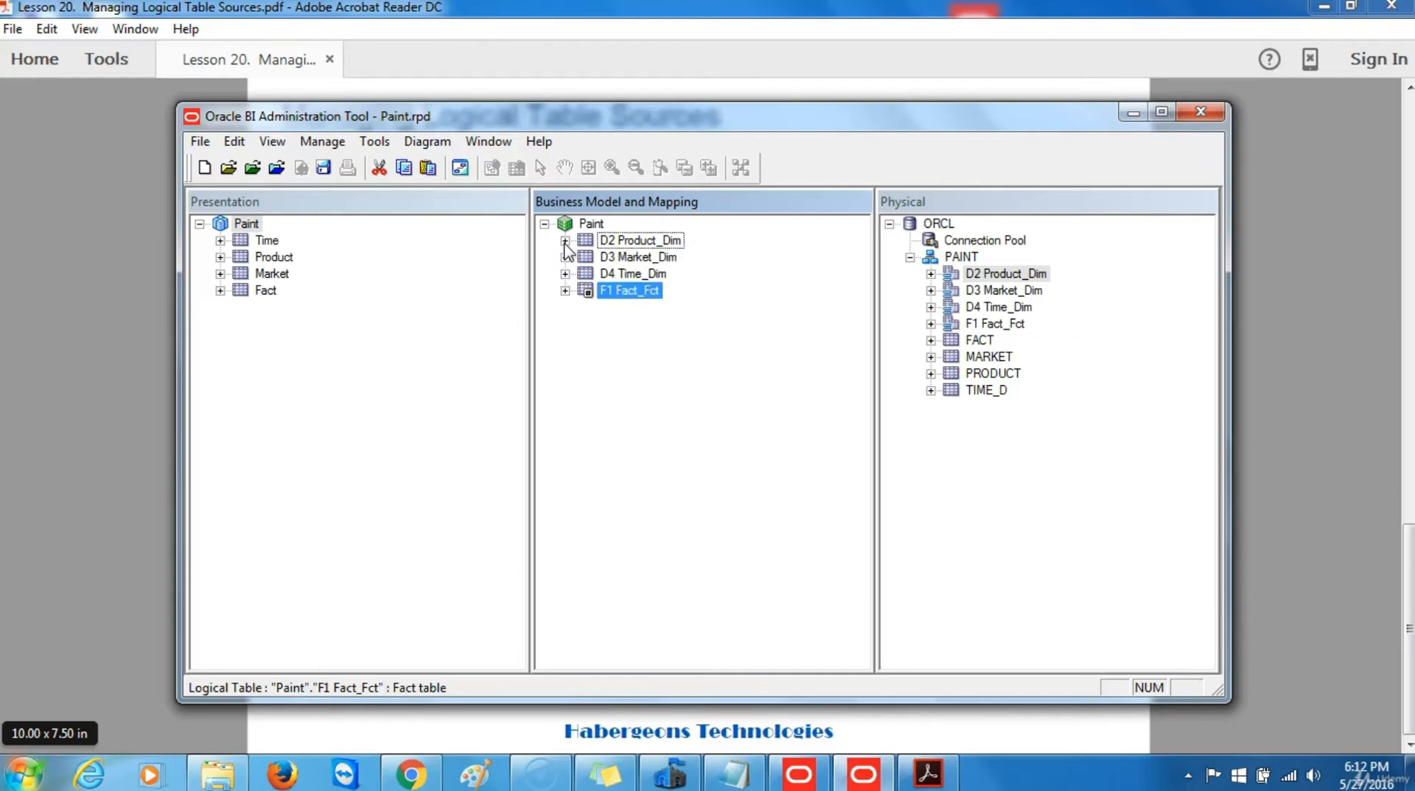